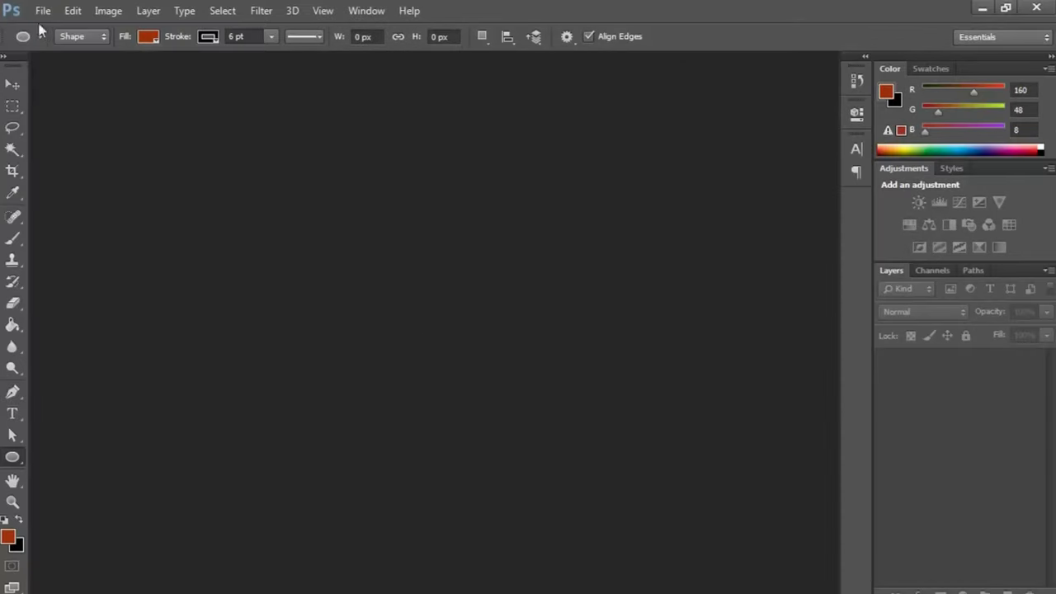
# Step: Create a white 1200 × 800 px, 72 ppi document named Shape Rotation
pyautogui.click(42, 10)
pyautogui.click(50, 28)
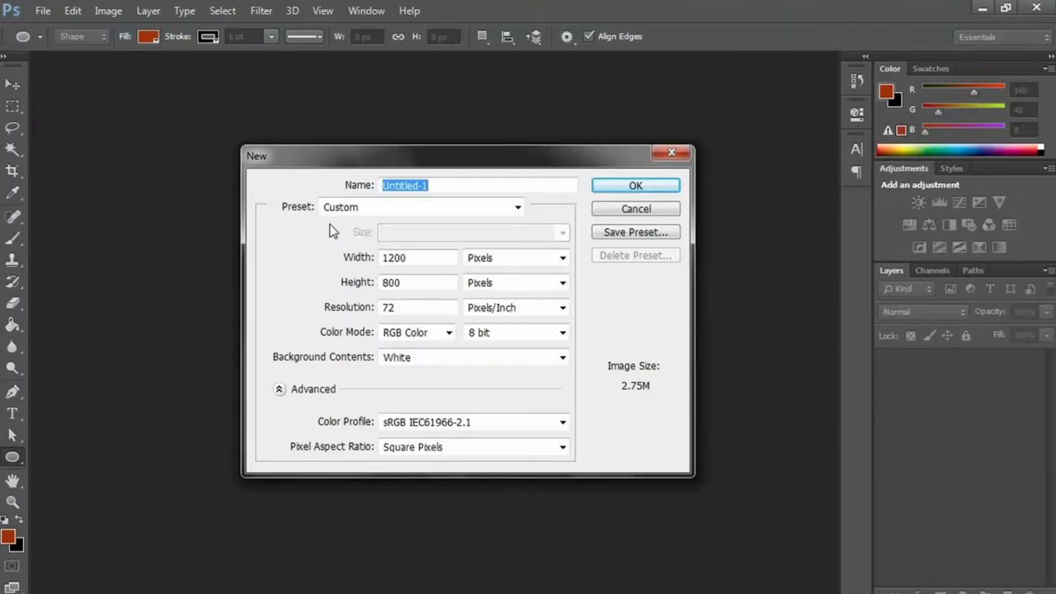
pyautogui.moveTo(449, 187); pyautogui.dragTo(363, 190)
pyautogui.write('Shape Rotatio')
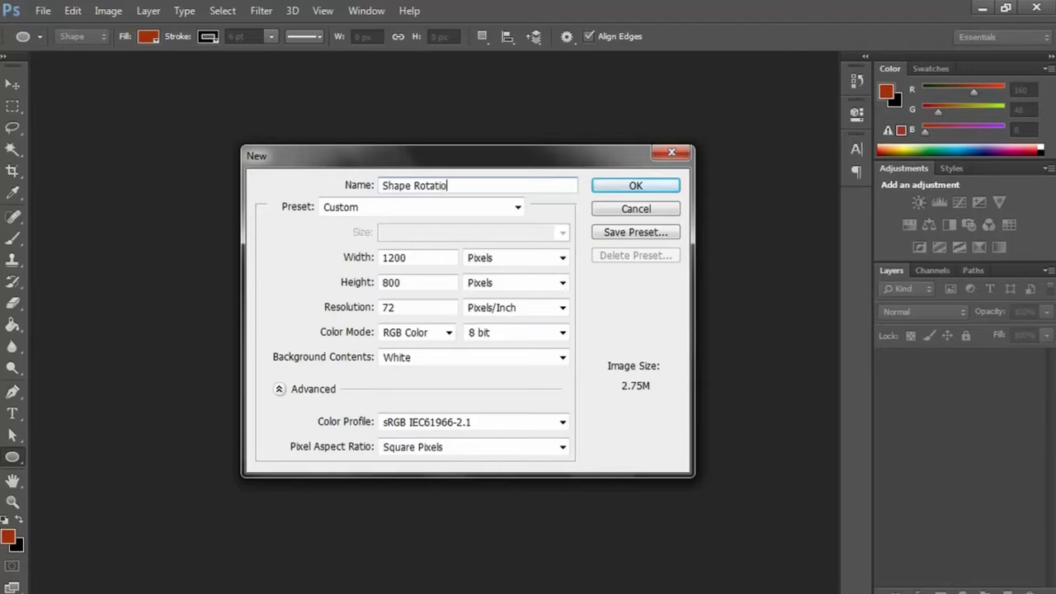
pyautogui.write('n')
pyautogui.press('Tab')
pyautogui.press('Tab')
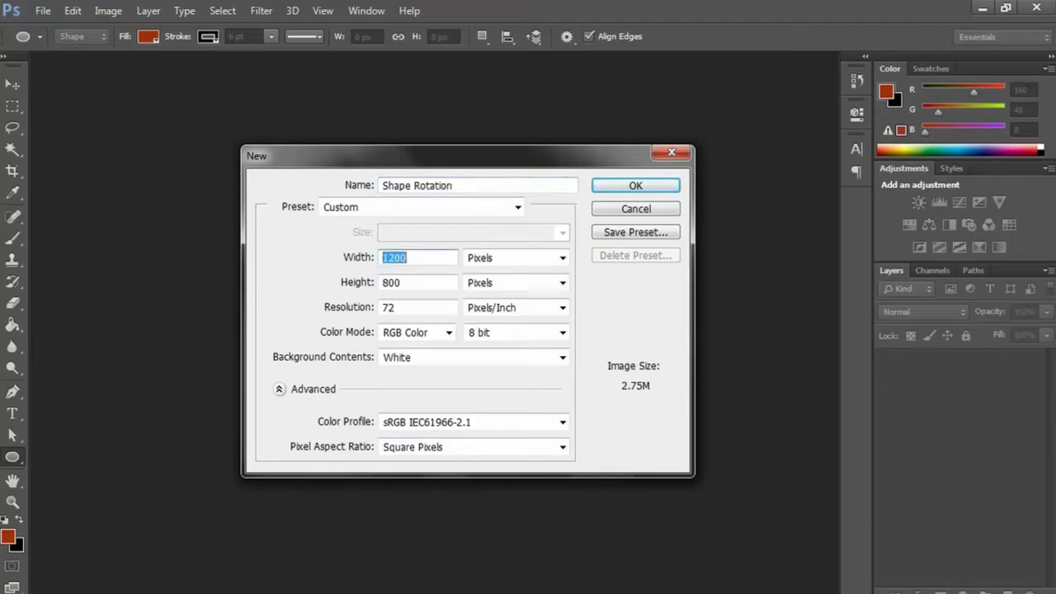
pyautogui.write('1200')
pyautogui.click(403, 282)
pyautogui.moveTo(417, 283); pyautogui.dragTo(347, 313)
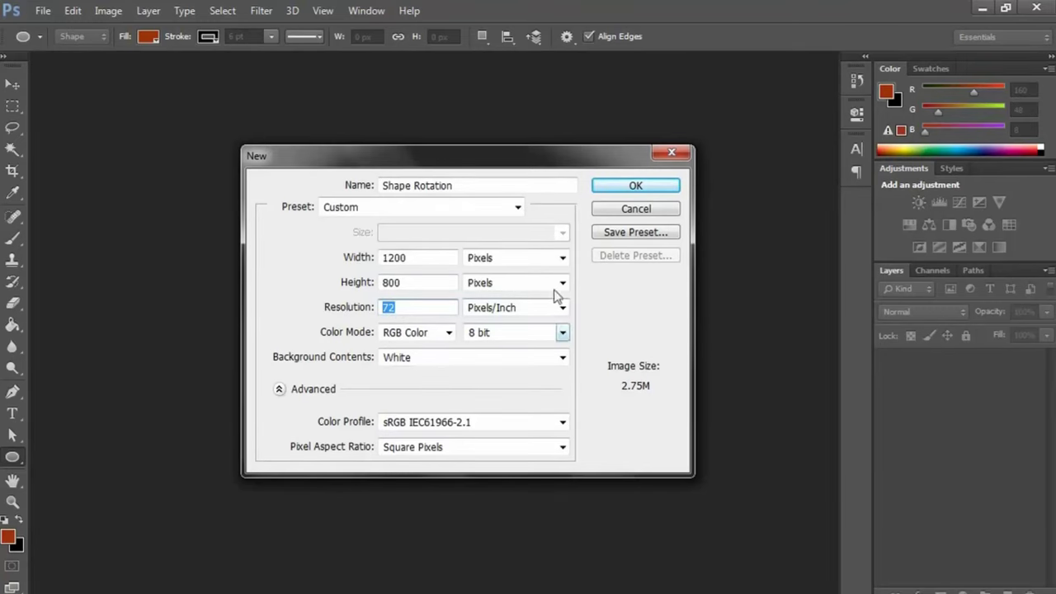
pyautogui.click(626, 187)
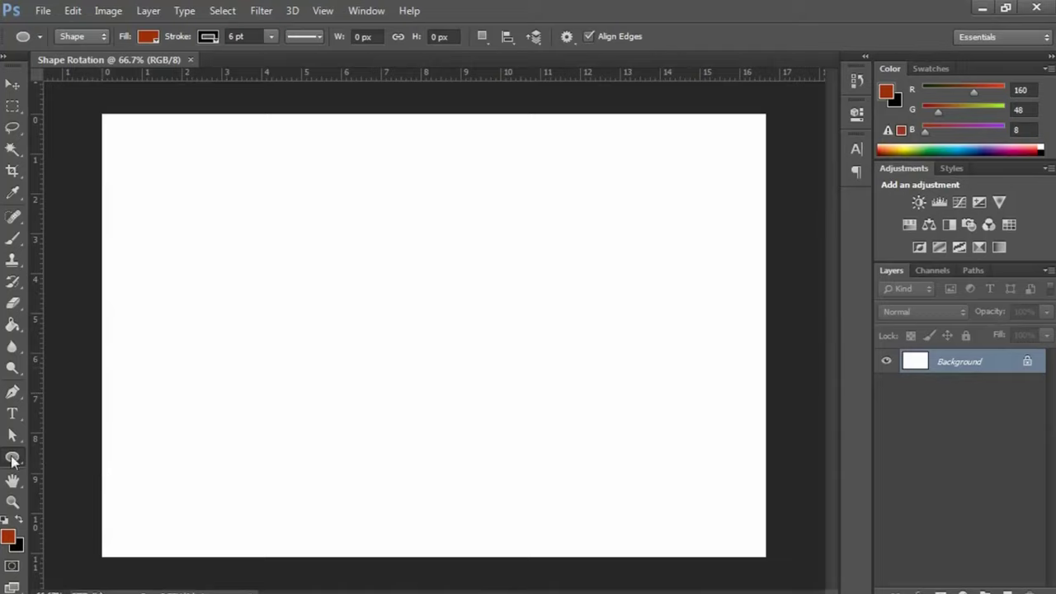
# Step: Switch to the Custom Shape Tool and pick the Fleur-De-Lis shape
pyautogui.rightClick(19, 460)
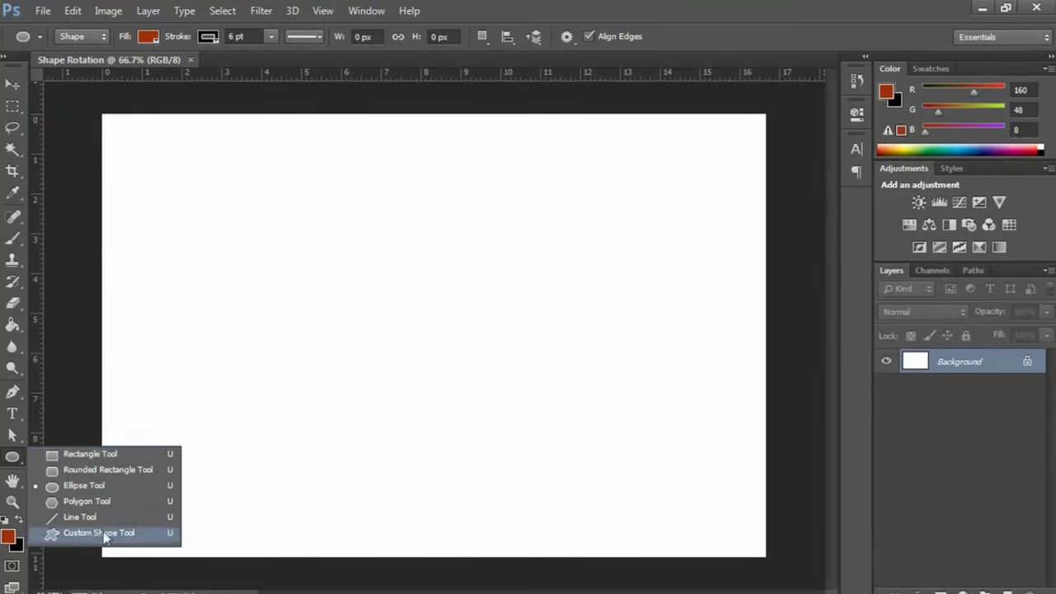
pyautogui.click(80, 535)
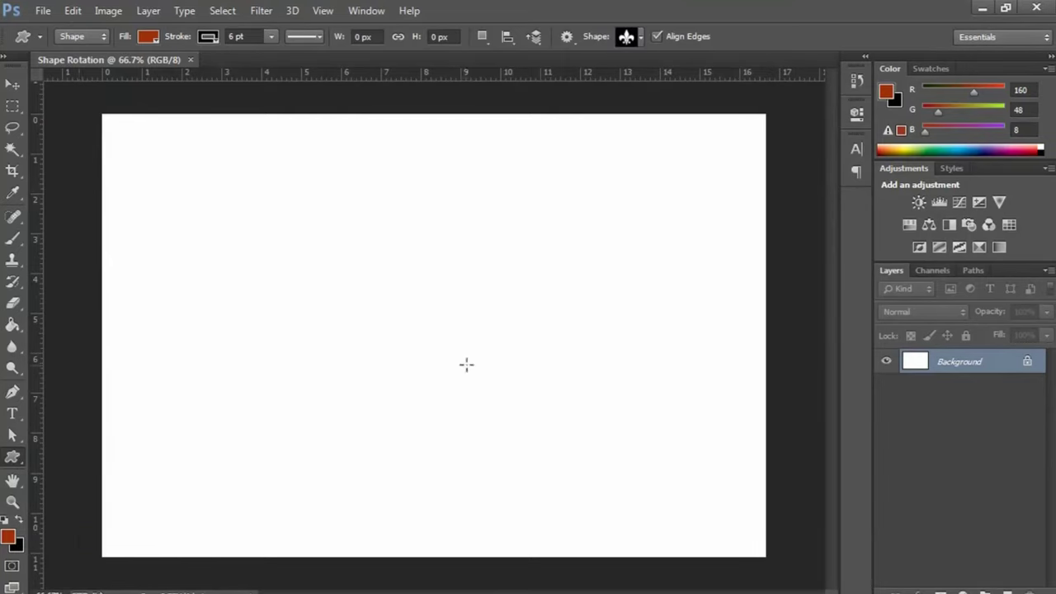
pyautogui.click(641, 36)
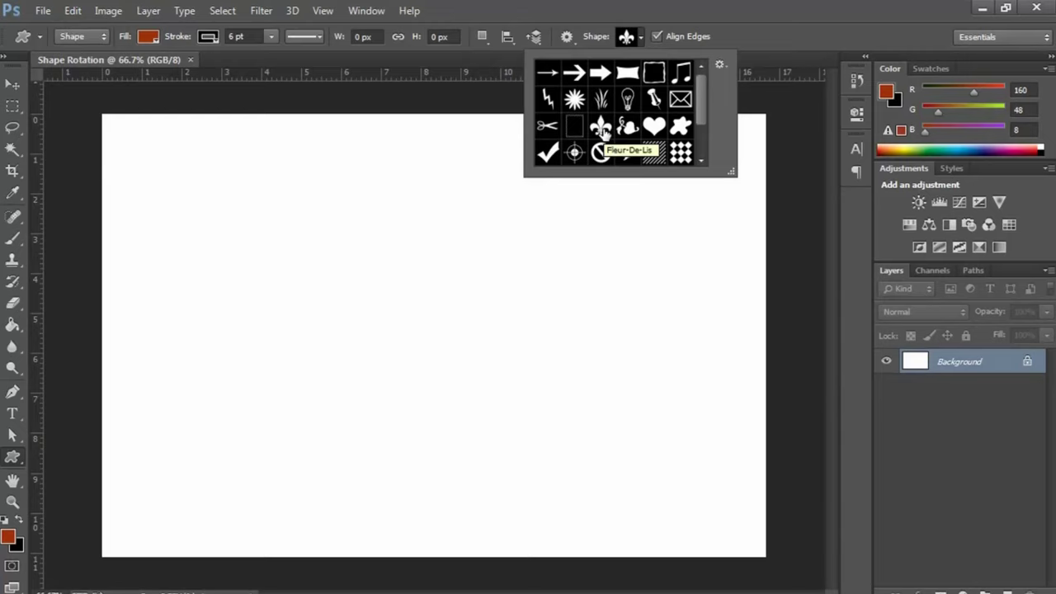
pyautogui.scroll(-1, 660, 132)
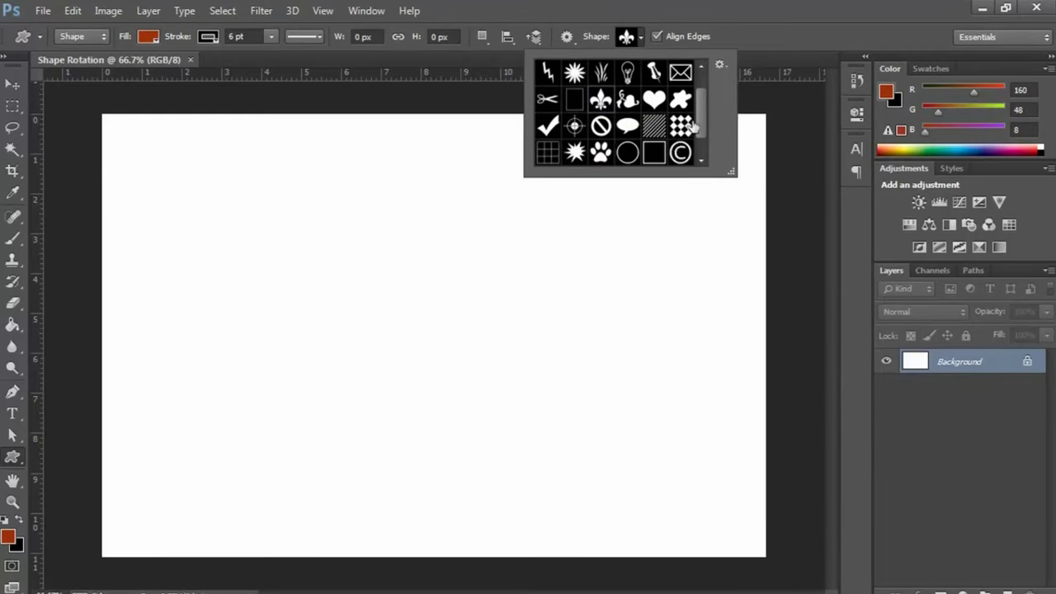
pyautogui.scroll(-1, 710, 149)
pyautogui.scroll(2, 700, 124)
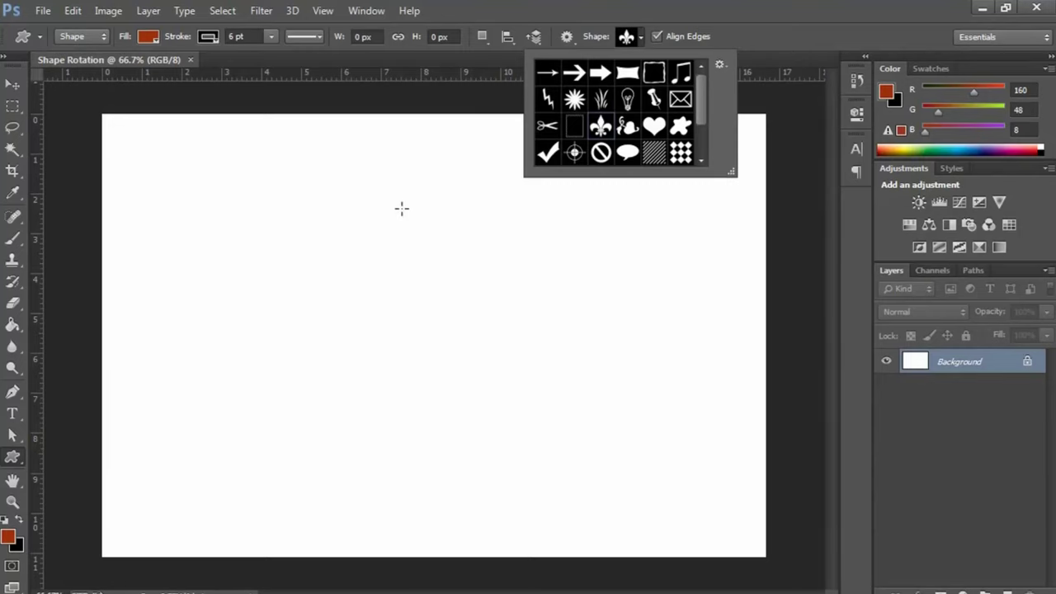
pyautogui.click(402, 208)
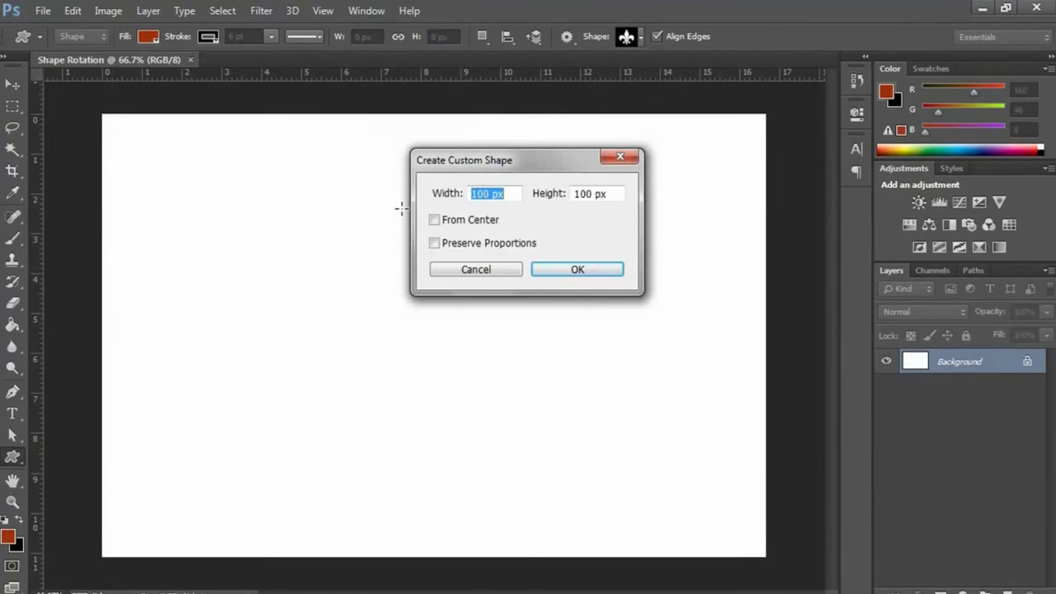
# Step: Draw a fleur-de-lis near the top centre with no stroke and a Light Cyan fill
pyautogui.click(514, 270)
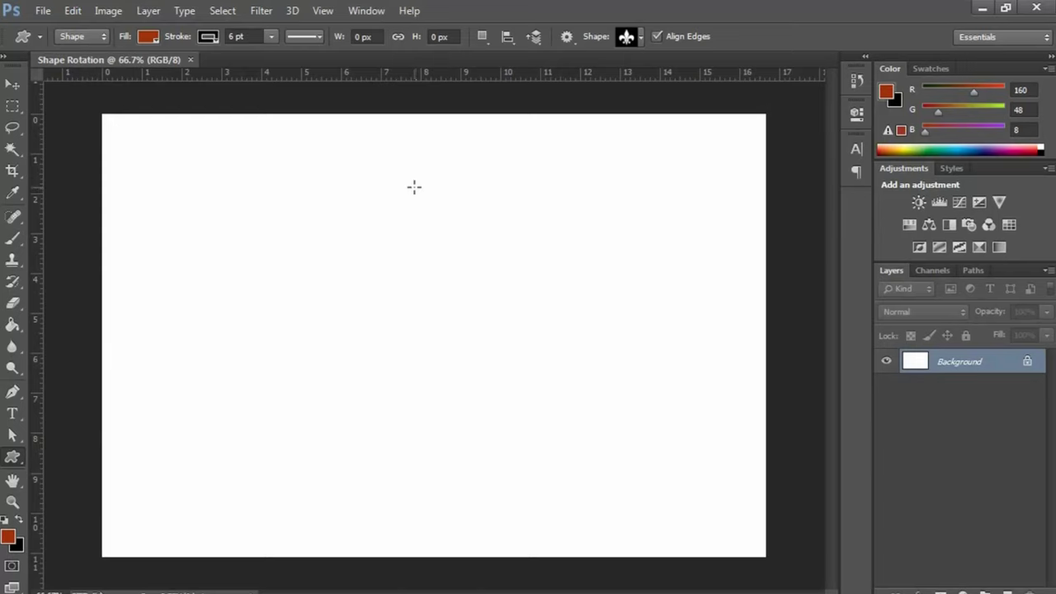
pyautogui.moveTo(418, 181); pyautogui.dragTo(462, 242)
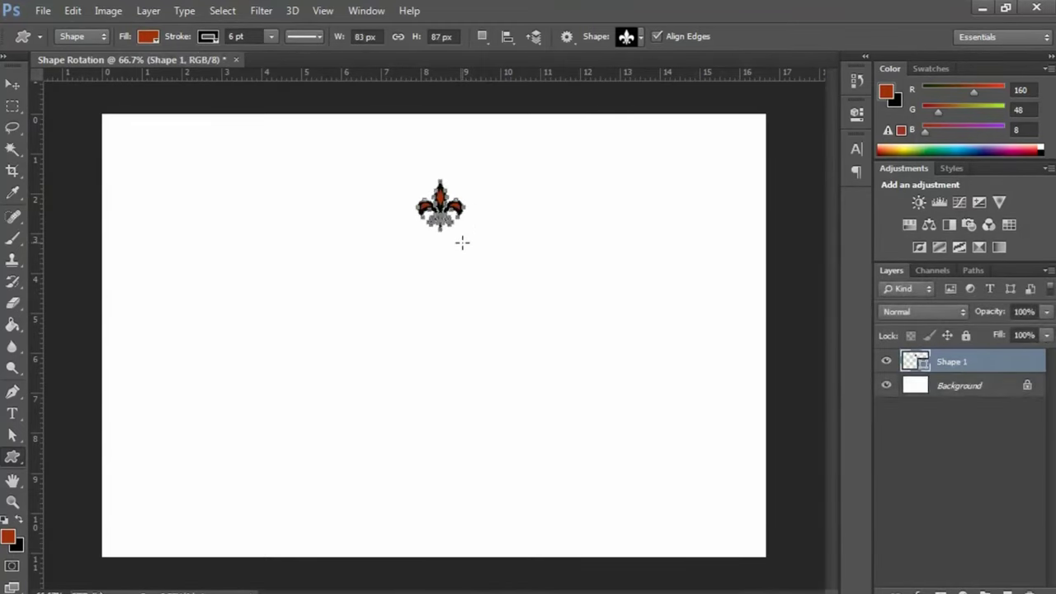
pyautogui.click(208, 36)
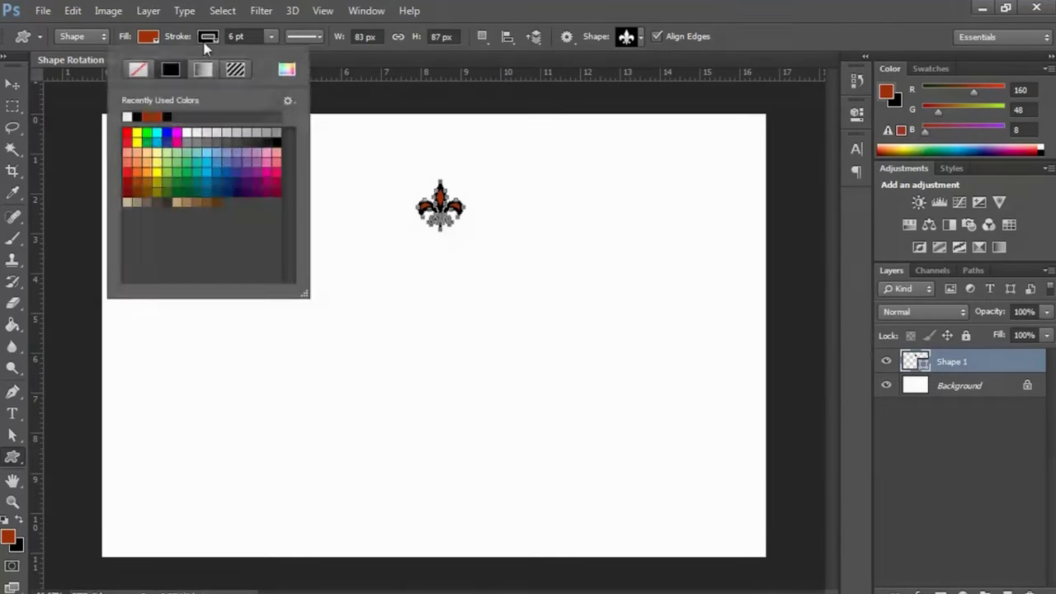
pyautogui.click(139, 70)
pyautogui.click(149, 37)
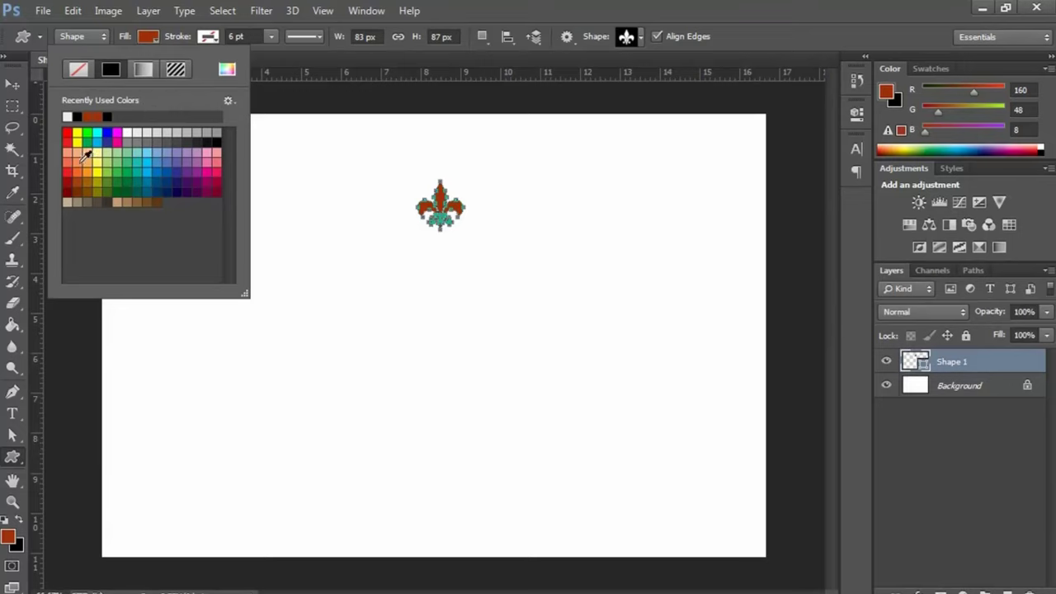
pyautogui.click(146, 162)
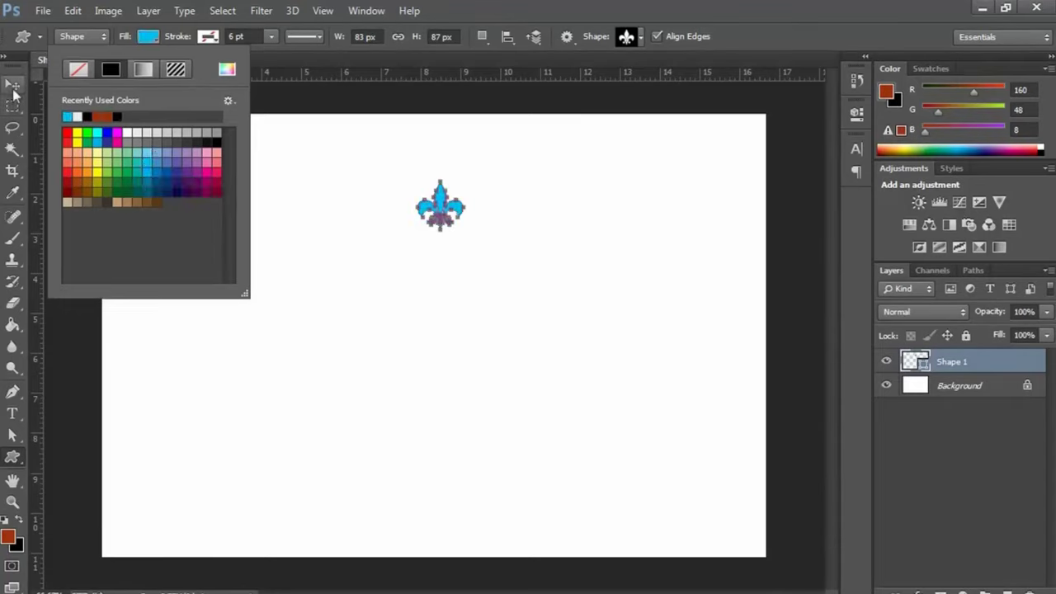
pyautogui.click(12, 85)
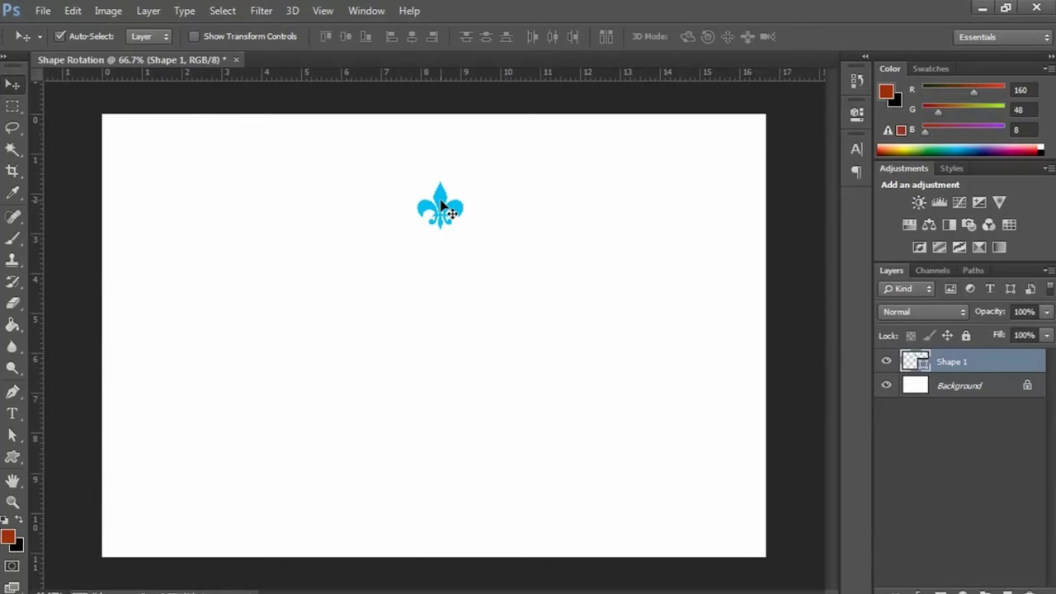
# Step: Duplicate the Background layer, naming the copy Background
pyautogui.click(424, 295)
pyautogui.click(960, 395)
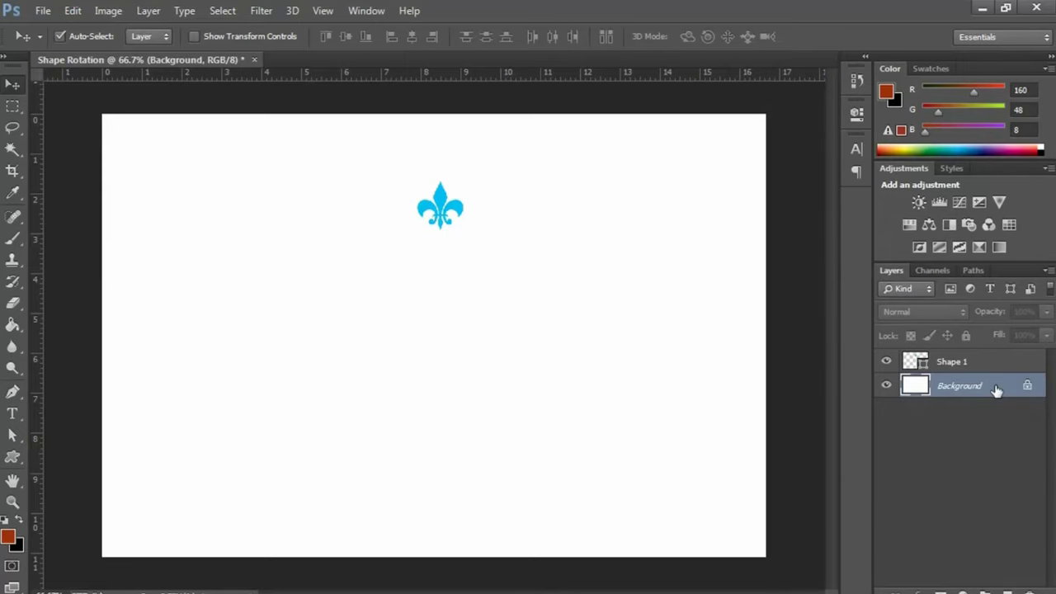
pyautogui.rightClick(997, 392)
pyautogui.click(966, 426)
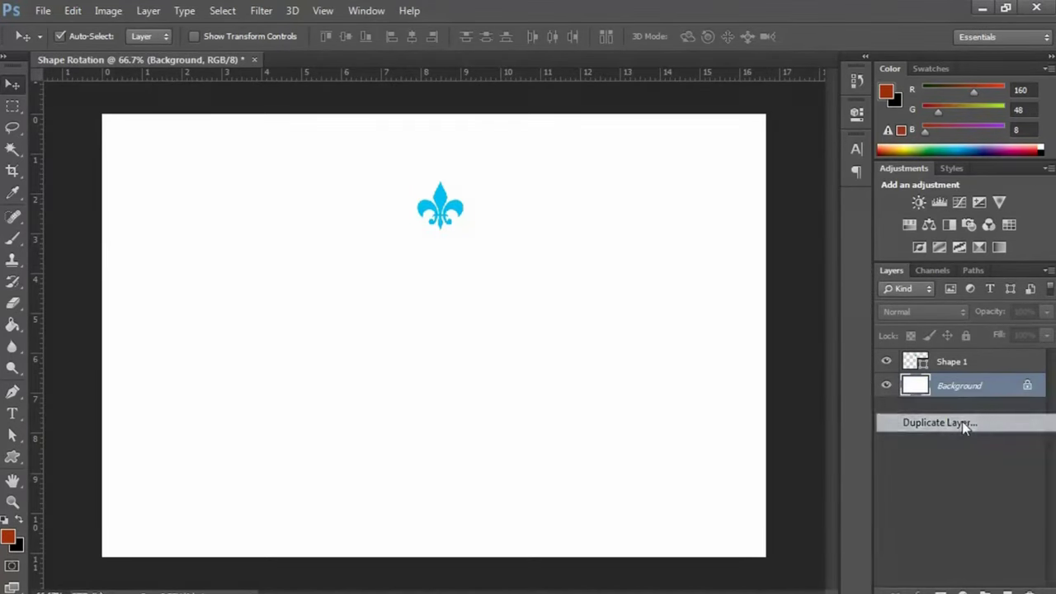
pyautogui.moveTo(520, 205); pyautogui.dragTo(475, 207)
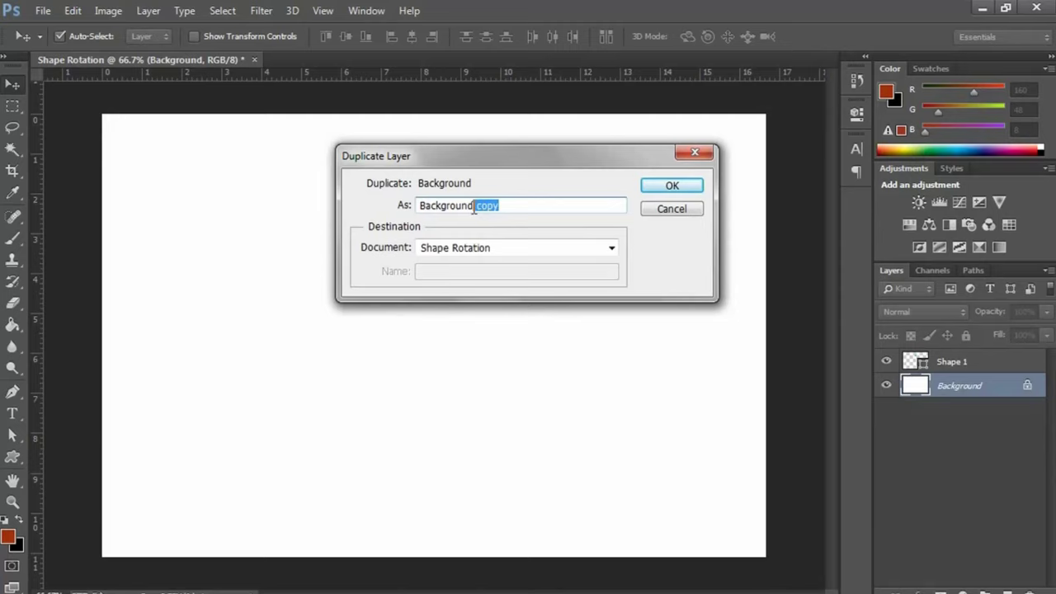
pyautogui.press('BackSpace')
pyautogui.click(672, 187)
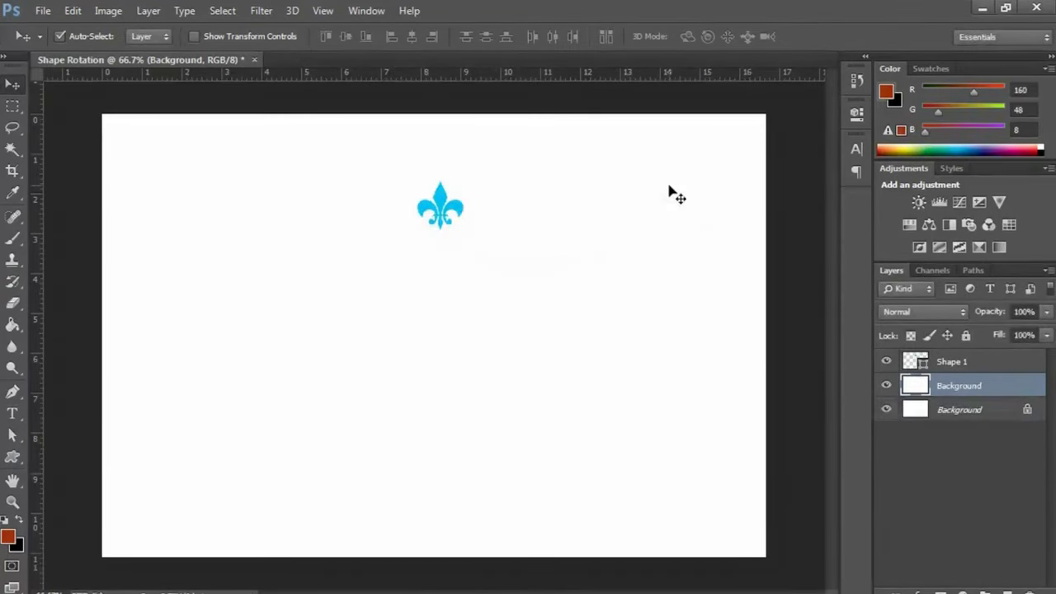
# Step: Hide the original locked Background layer and select the duplicate
pyautogui.click(887, 410)
pyautogui.click(962, 363)
pyautogui.click(972, 390)
pyautogui.click(73, 12)
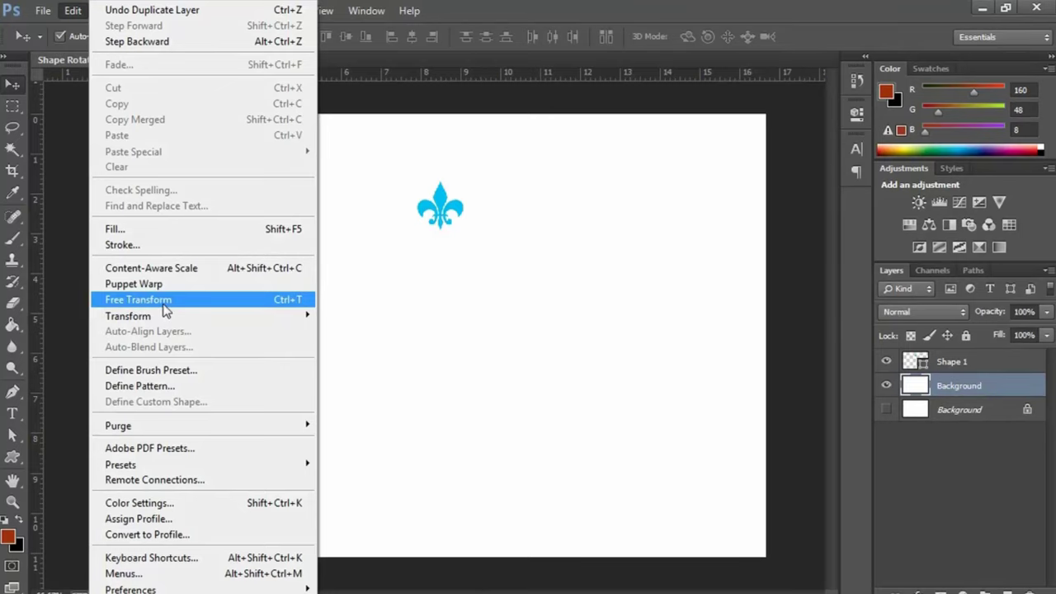
# Step: Free-transform the Background copy and snap vertical and horizontal guides to its centre point
pyautogui.click(165, 307)
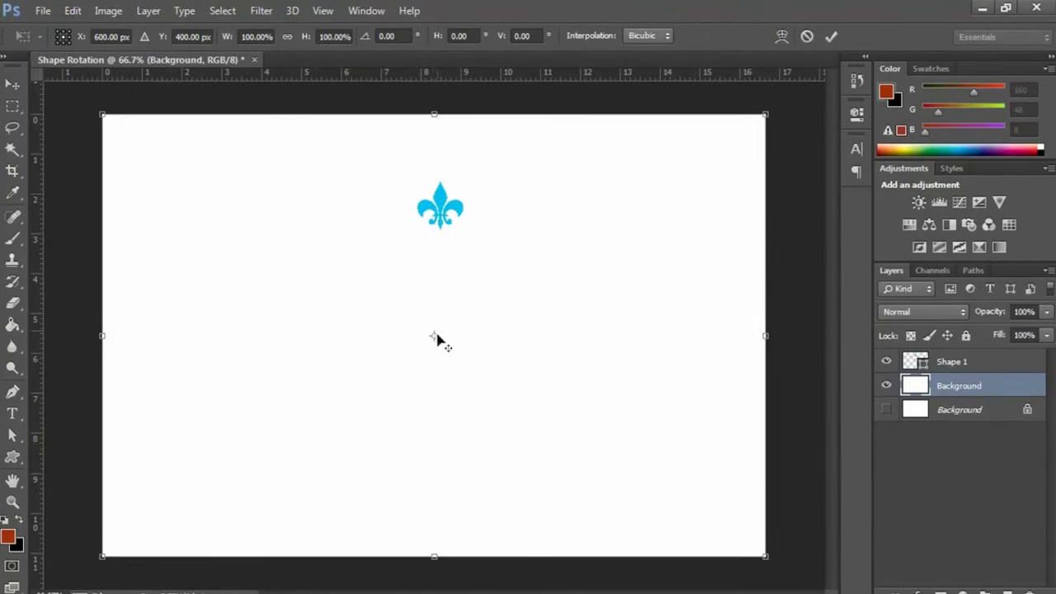
pyautogui.moveTo(70, 406); pyautogui.dragTo(435, 404)
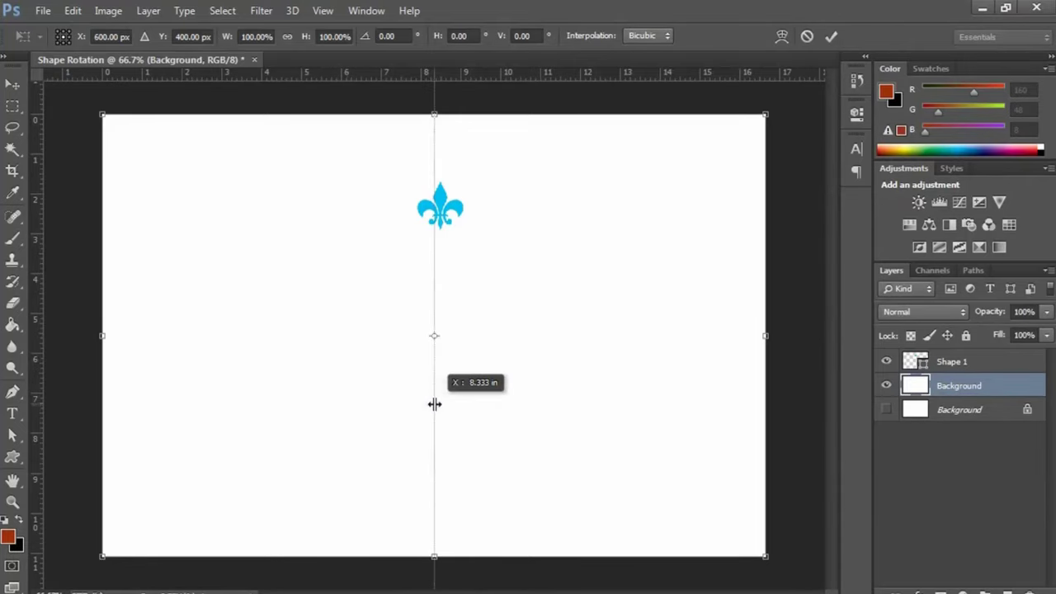
pyautogui.moveTo(401, 76); pyautogui.dragTo(384, 333)
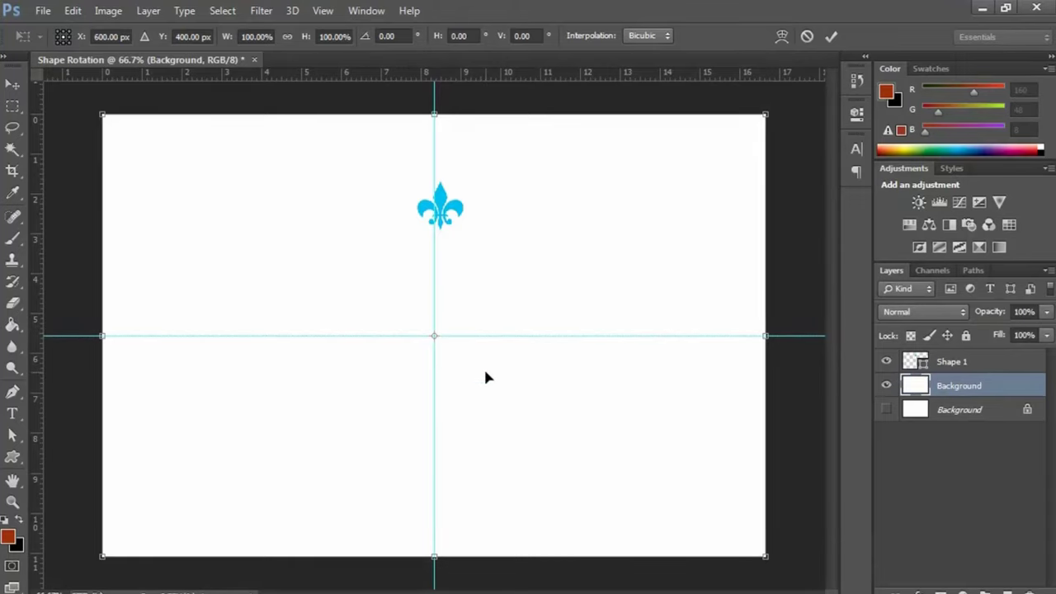
# Step: Nudge the Shape 1 fleur-de-lis onto the vertical guide above centre, committed at X 599.50 px
pyautogui.press('Escape')
pyautogui.click(444, 206)
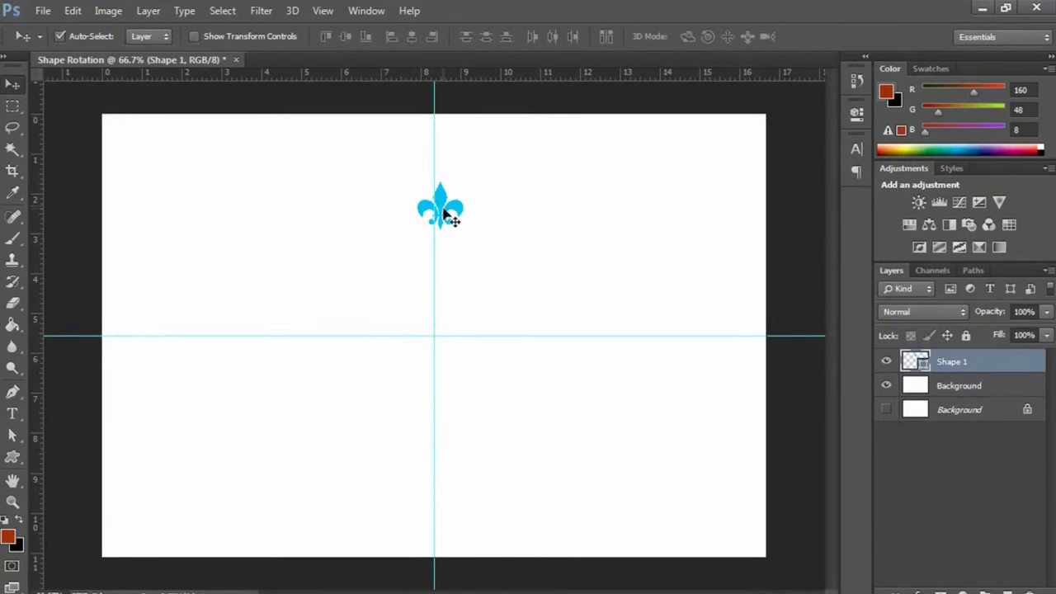
pyautogui.moveTo(456, 213); pyautogui.dragTo(453, 209)
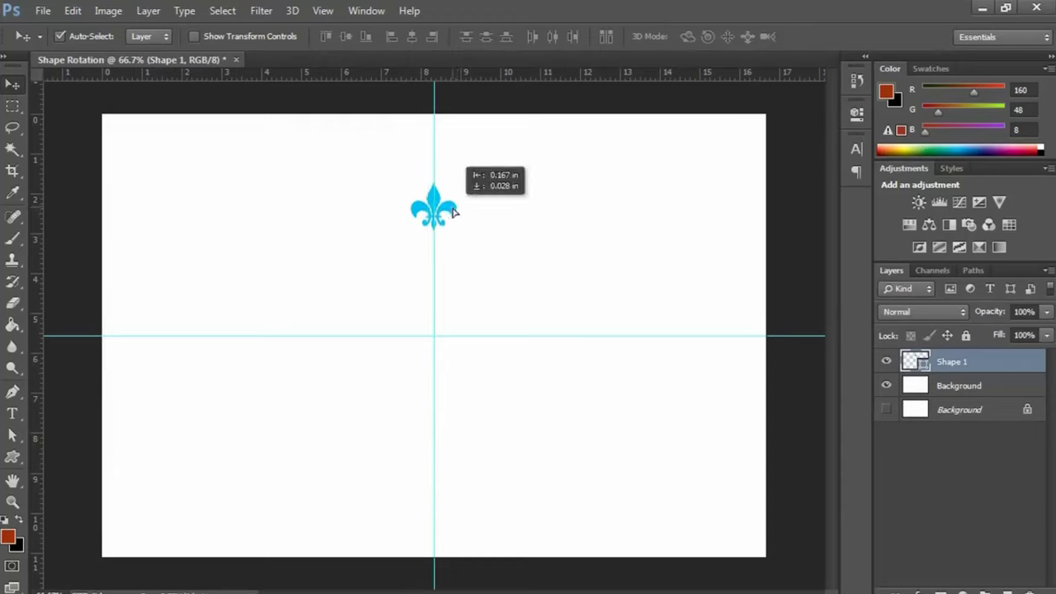
pyautogui.hotkey('ctrl', 't')
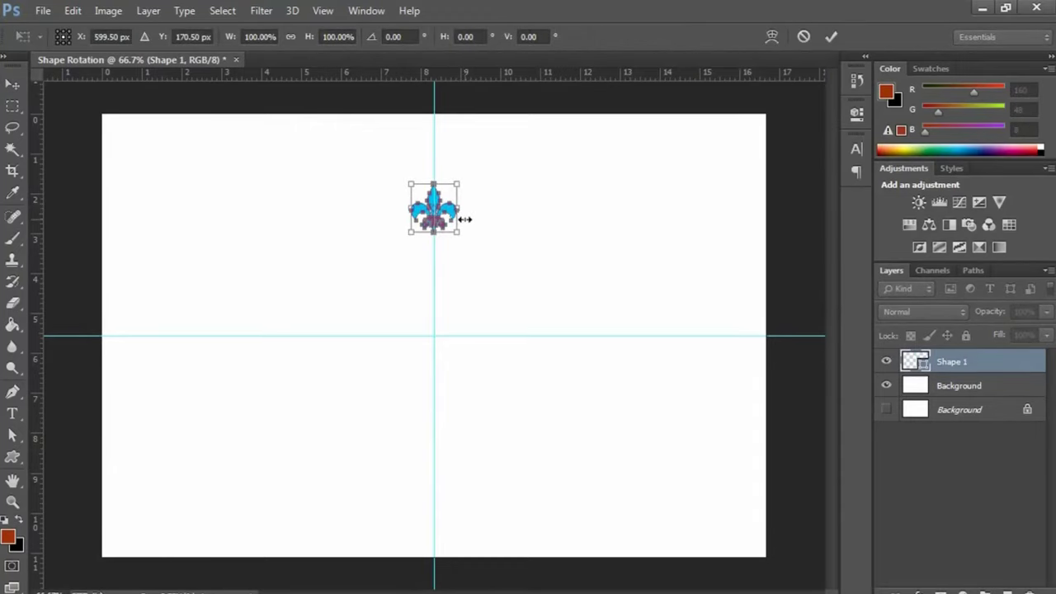
pyautogui.press('Left')
pyautogui.press('Left')
pyautogui.hotkey('shift', 'Up')
pyautogui.press('Return')
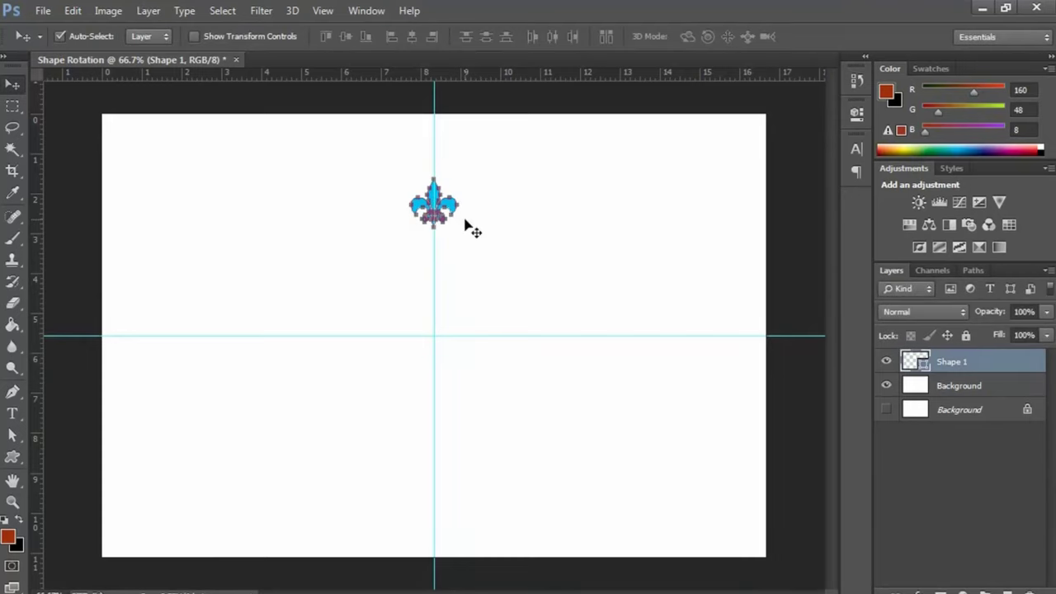
pyautogui.click(465, 227)
pyautogui.click(456, 208)
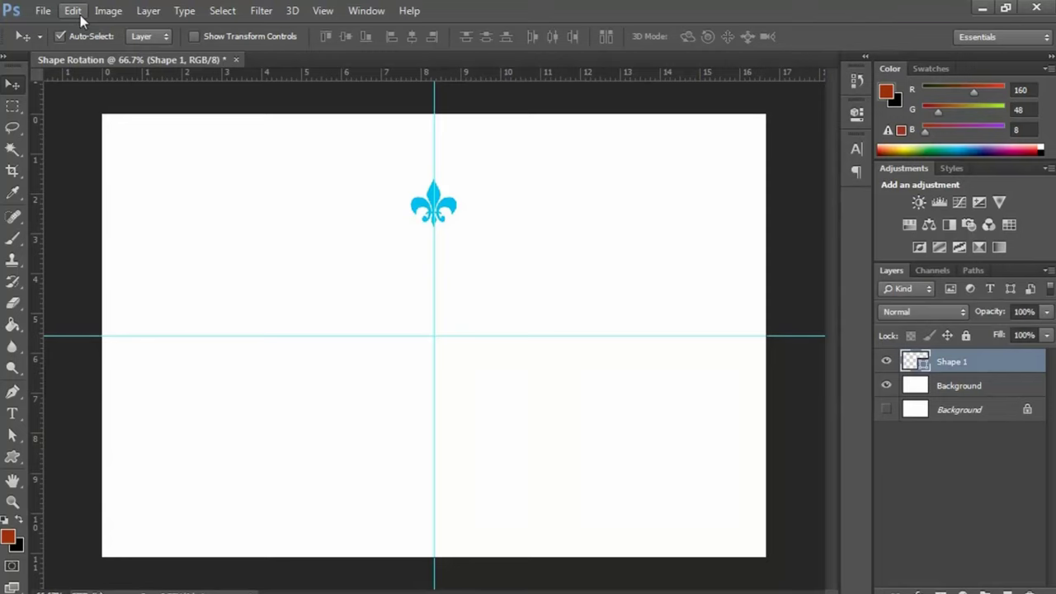
# Step: Copy the fleur-de-lis to a new shape layer and rename it Shape 2
pyautogui.click(150, 12)
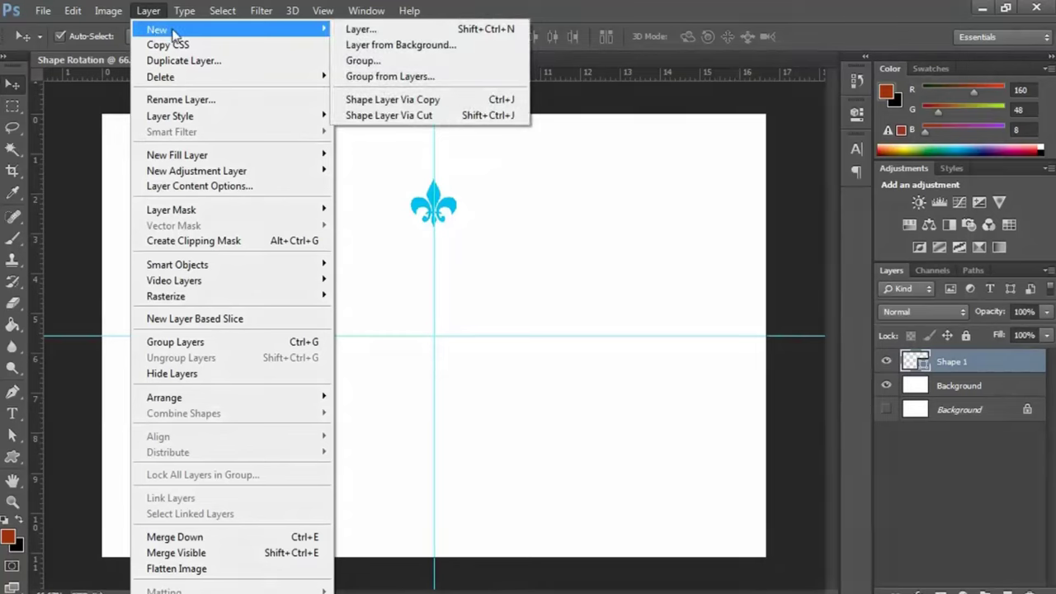
pyautogui.moveTo(157, 29)
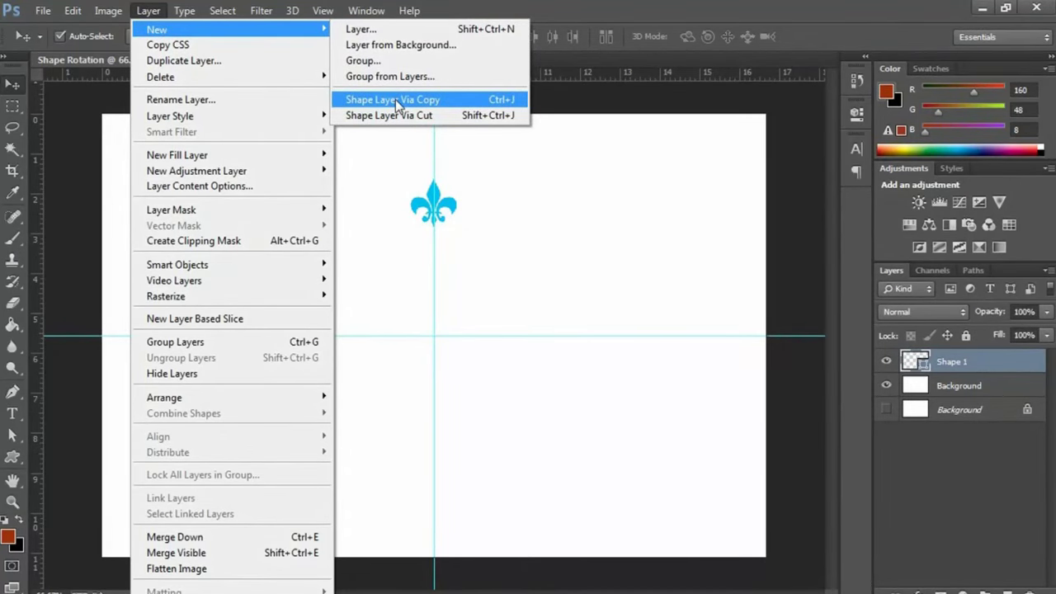
pyautogui.click(396, 99)
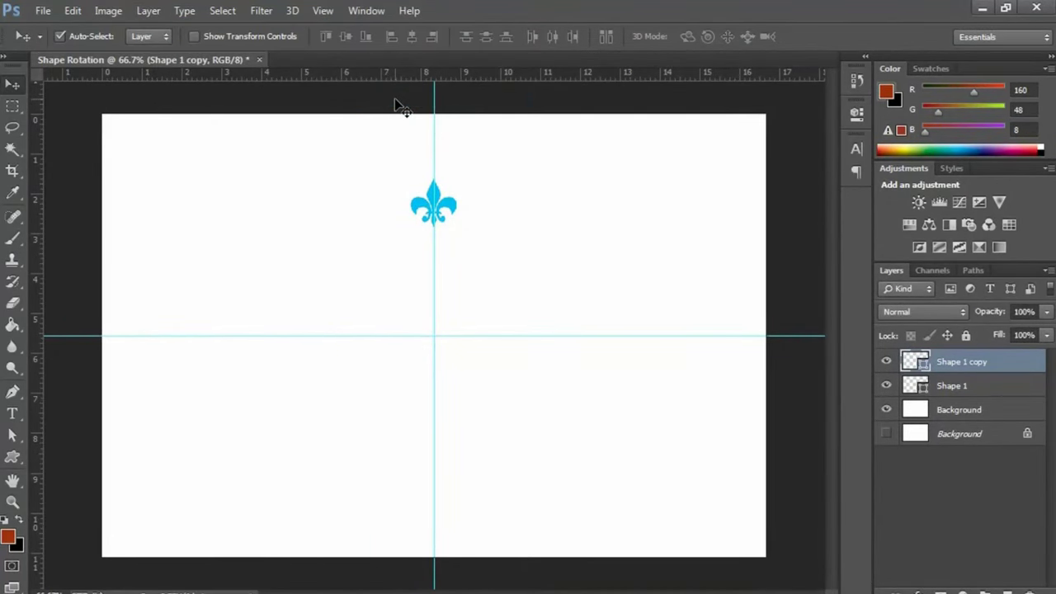
pyautogui.doubleClick(974, 368)
pyautogui.doubleClick(993, 361)
pyautogui.moveTo(966, 361); pyautogui.dragTo(998, 368)
pyautogui.write('2')
pyautogui.press('Return')
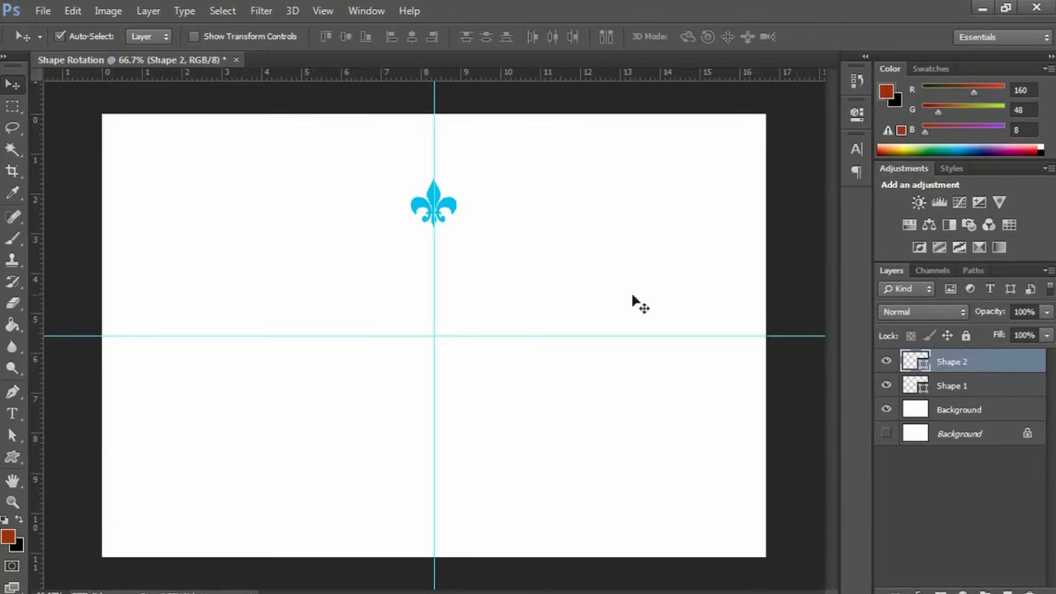
pyautogui.click(73, 10)
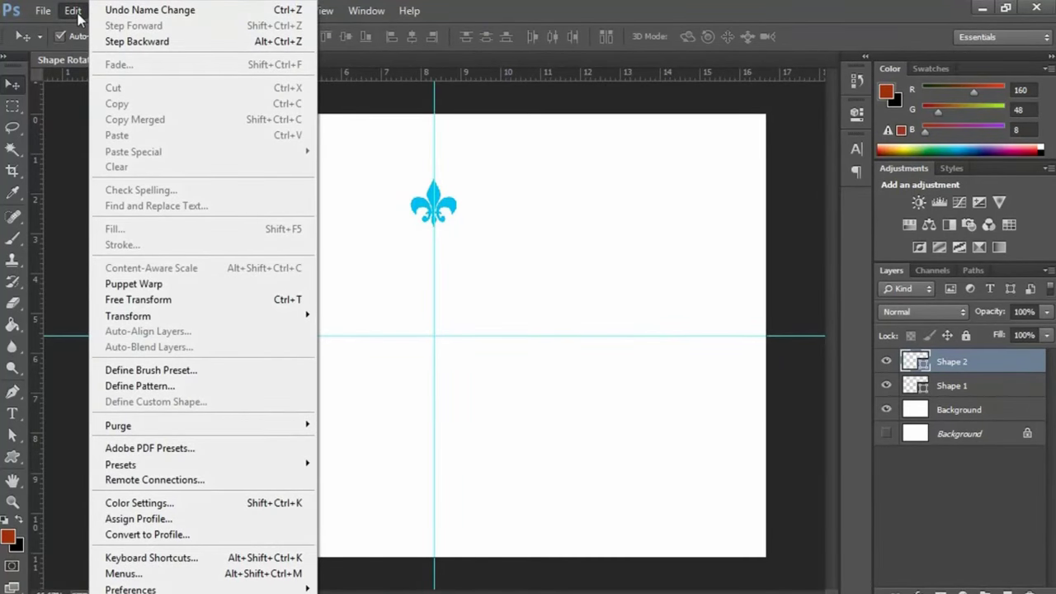
pyautogui.moveTo(129, 316)
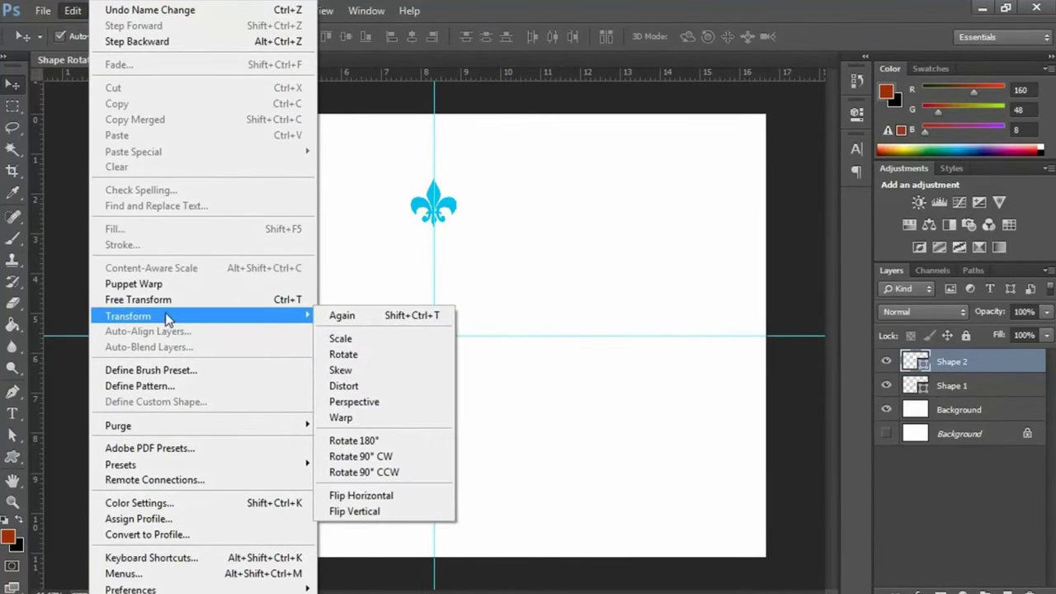
# Step: Free-transform Shape 2 with its reference point moved to the guides' crossing
pyautogui.click(279, 300)
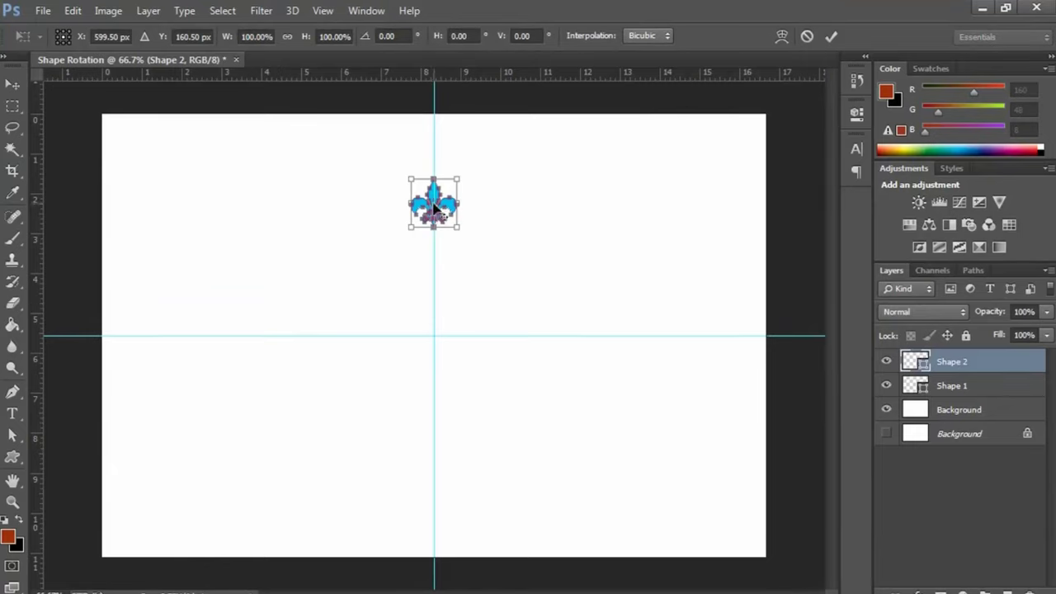
pyautogui.moveTo(433, 207); pyautogui.dragTo(435, 339)
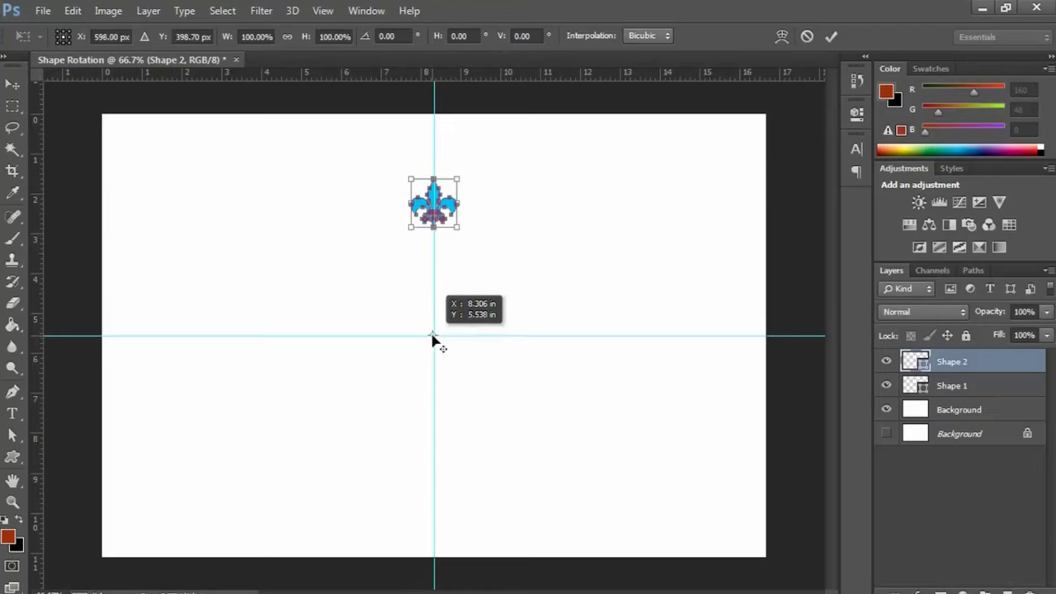
pyautogui.moveTo(432, 339); pyautogui.dragTo(433, 340)
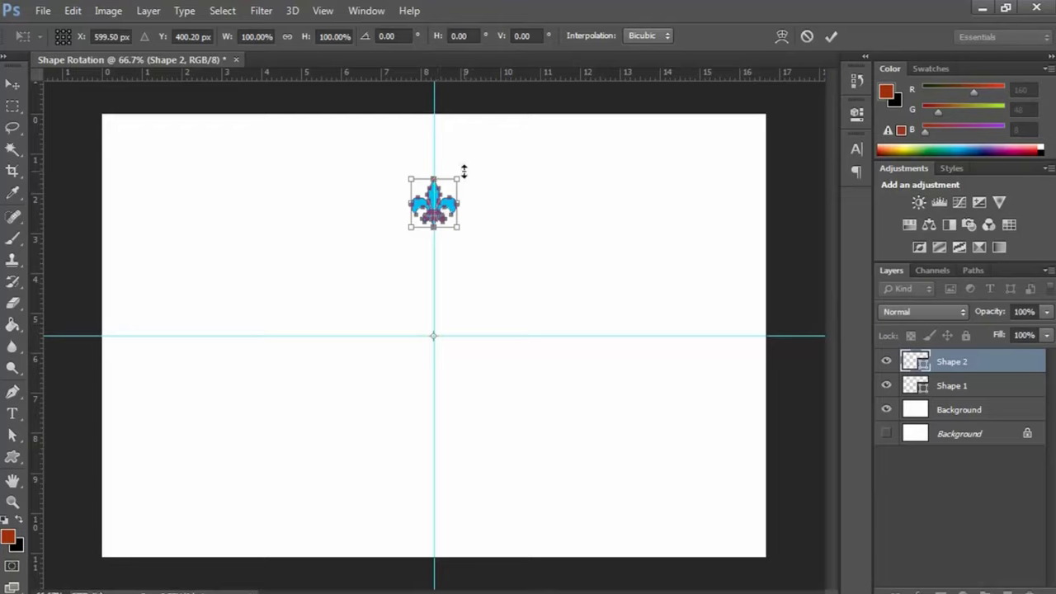
# Step: Rotate the Shape 2 fleur-de-lis exactly 33° around the canvas centre
pyautogui.moveTo(469, 170); pyautogui.dragTo(529, 242)
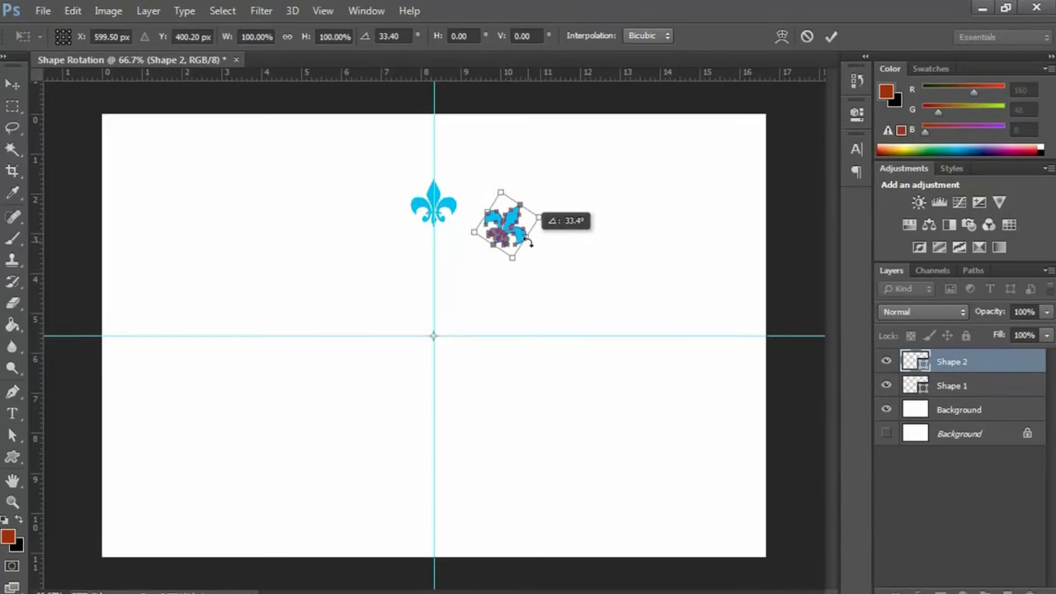
pyautogui.moveTo(530, 241); pyautogui.dragTo(531, 241)
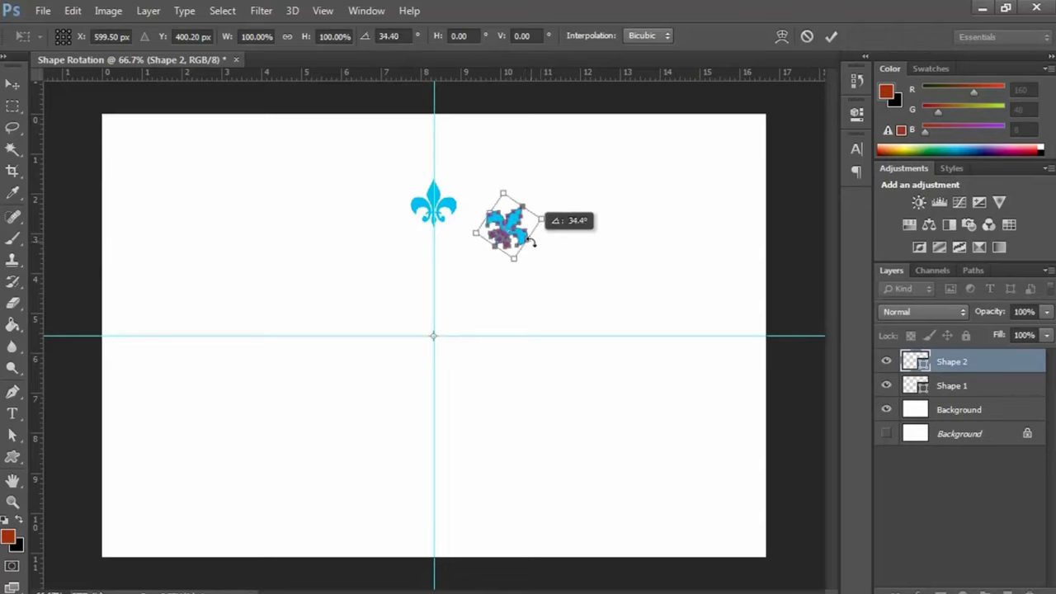
pyautogui.moveTo(530, 241); pyautogui.dragTo(529, 239)
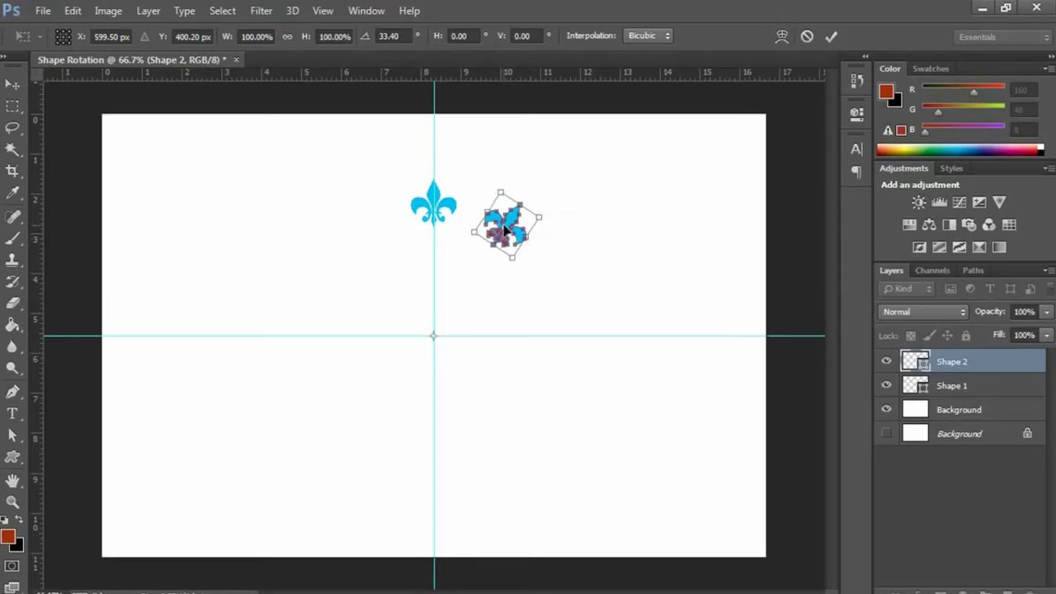
pyautogui.doubleClick(403, 37)
pyautogui.click(363, 40)
pyautogui.write('33')
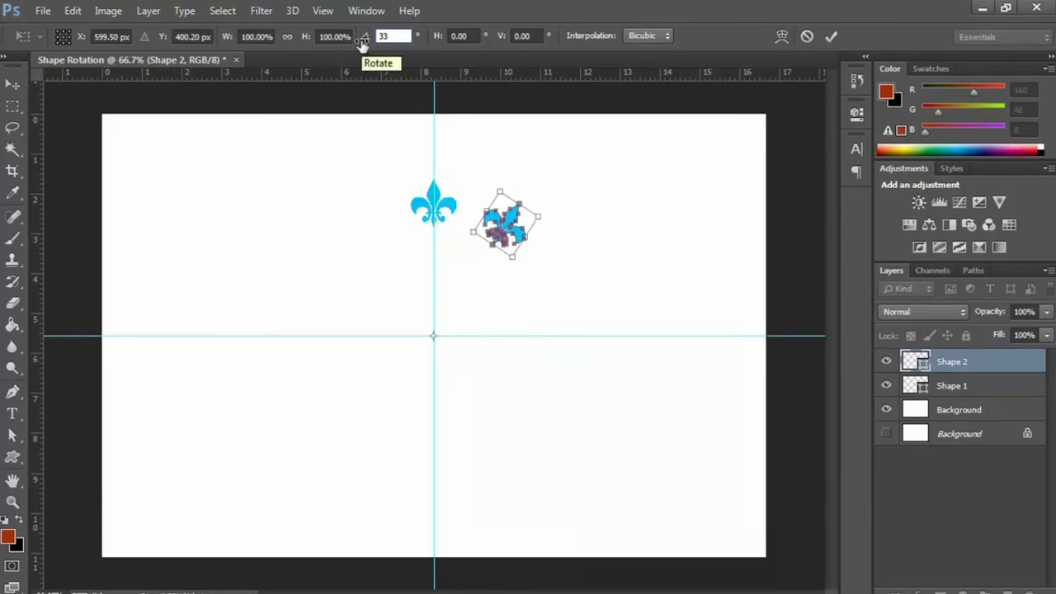
pyautogui.press('Return')
pyautogui.press('Return')
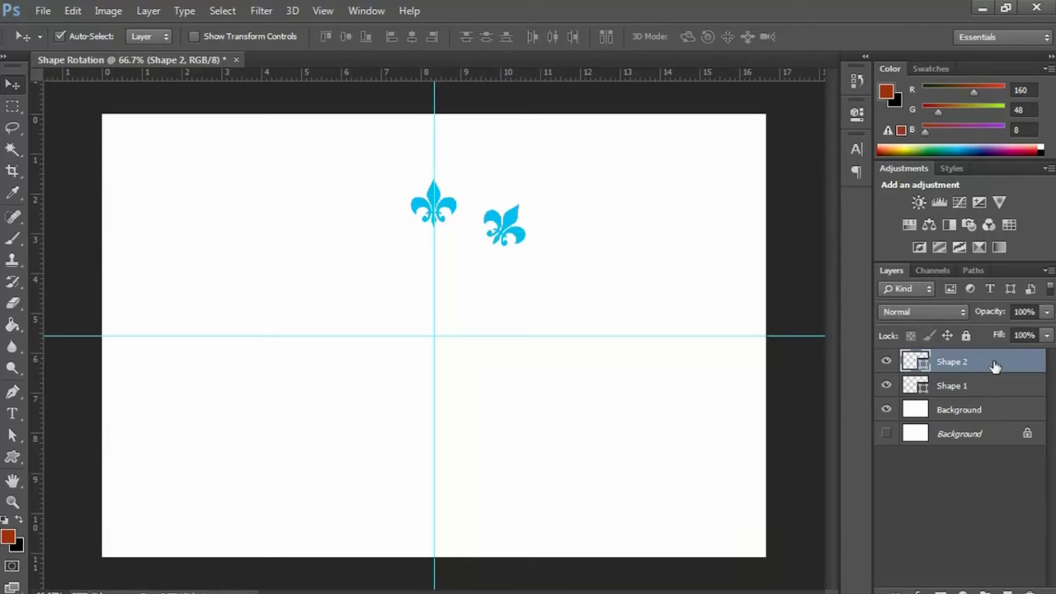
pyautogui.click(164, 13)
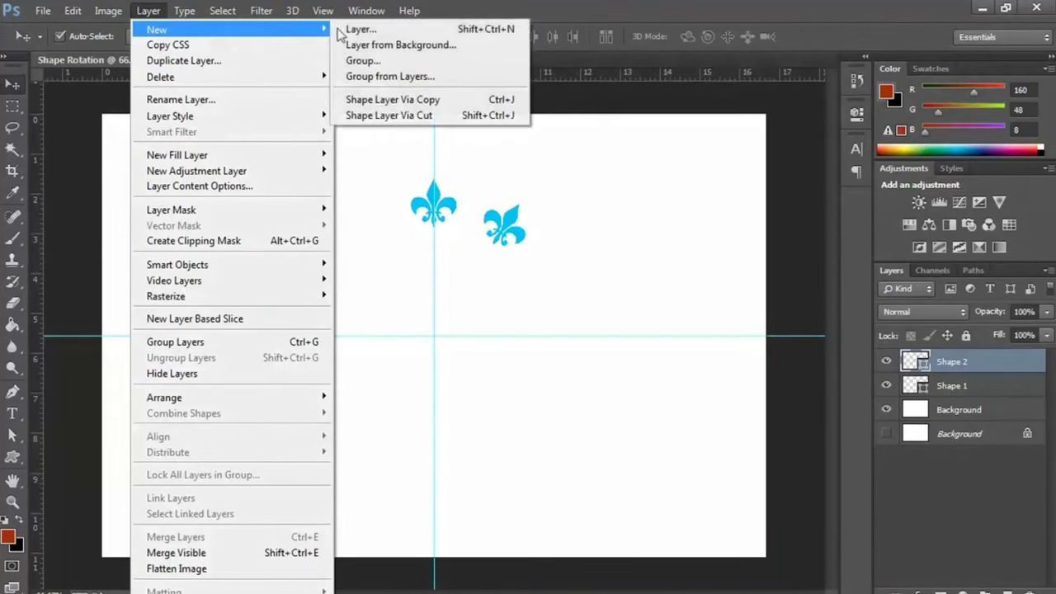
pyautogui.moveTo(157, 29)
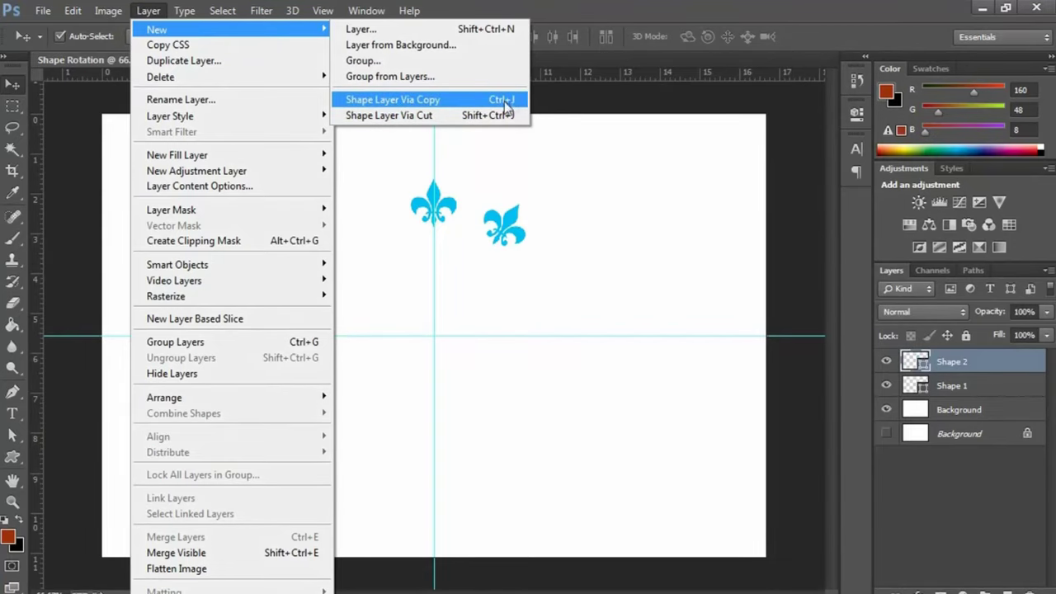
# Step: Copy Shape 2, repeat the 33° rotation, rename it Shape 3, and duplicate it
pyautogui.click(504, 103)
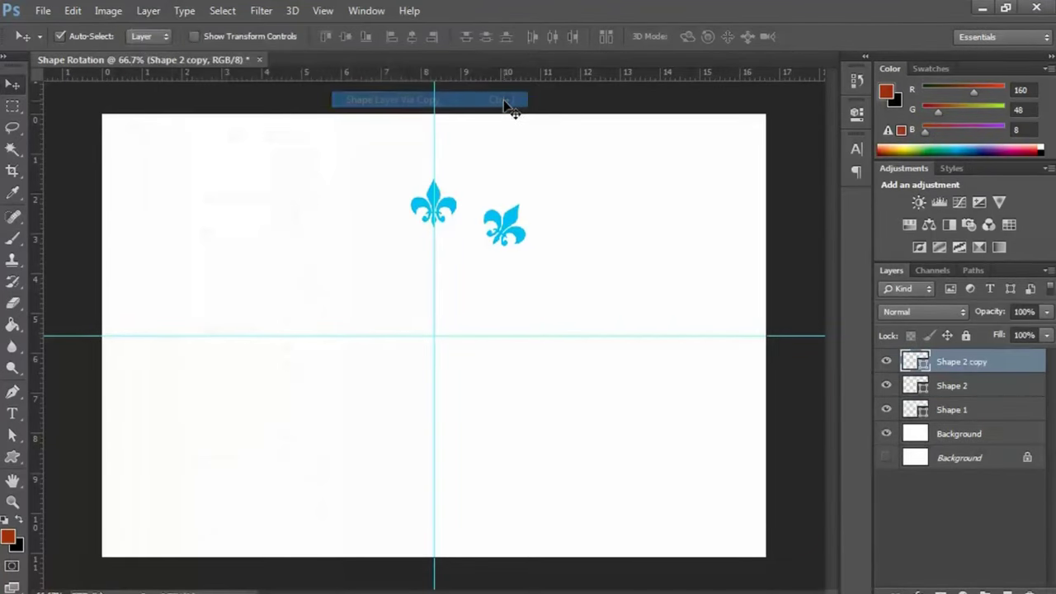
pyautogui.click(73, 10)
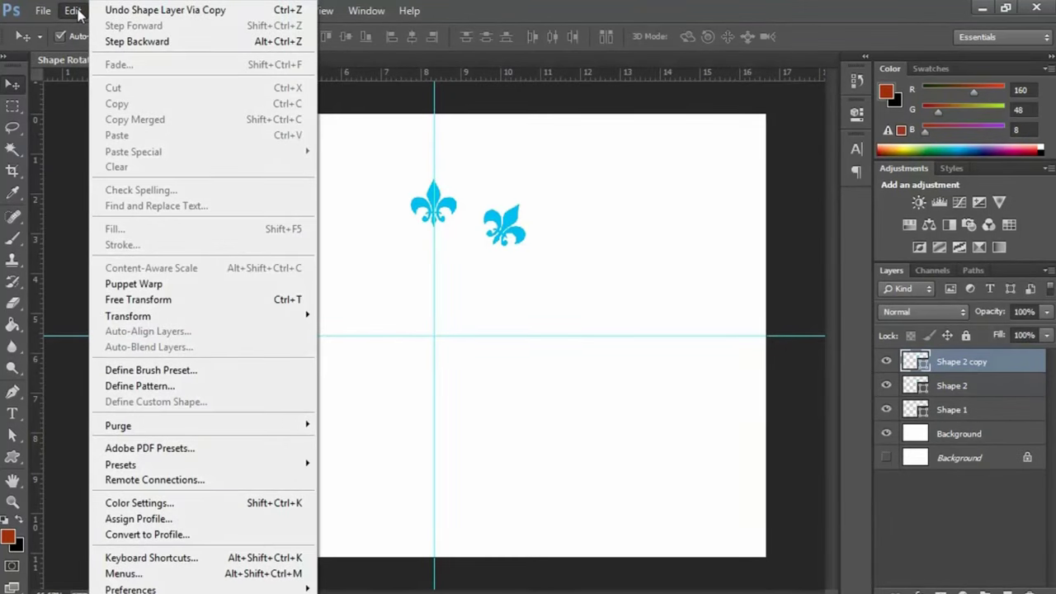
pyautogui.moveTo(128, 316)
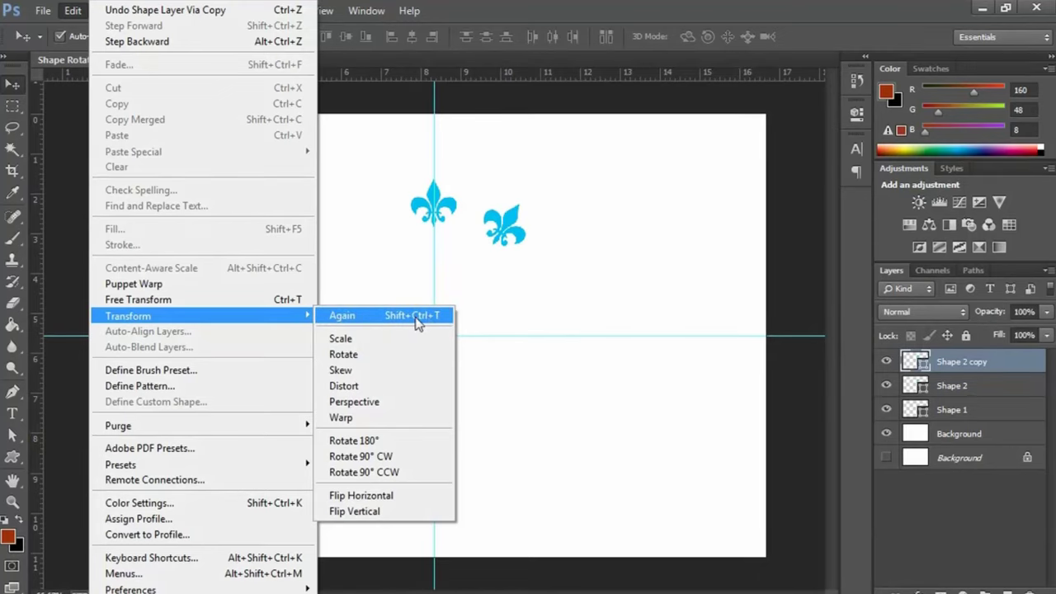
pyautogui.click(418, 322)
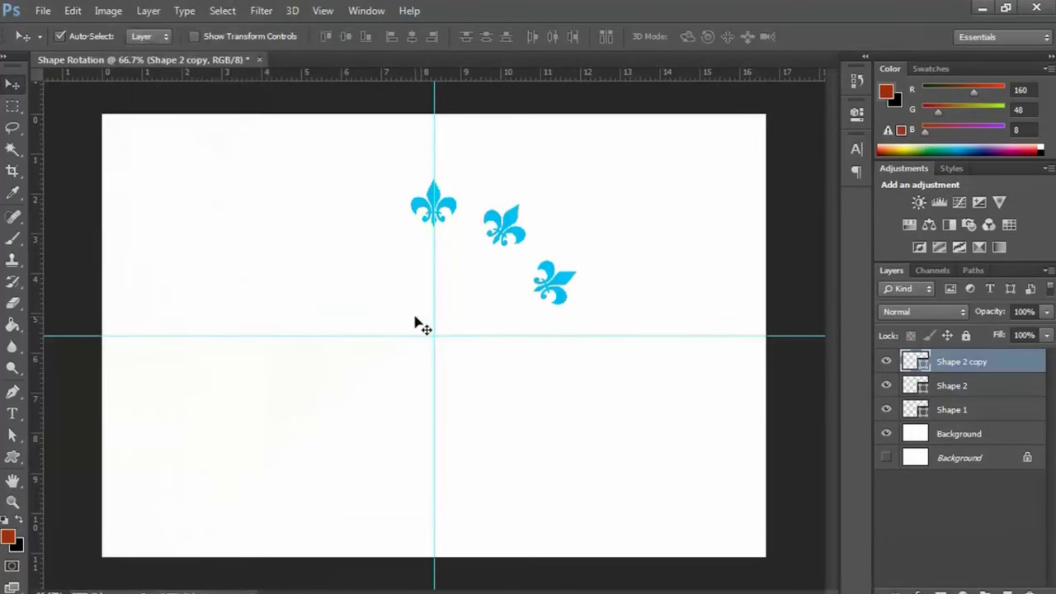
pyautogui.doubleClick(979, 365)
pyautogui.write('3')
pyautogui.press('Return')
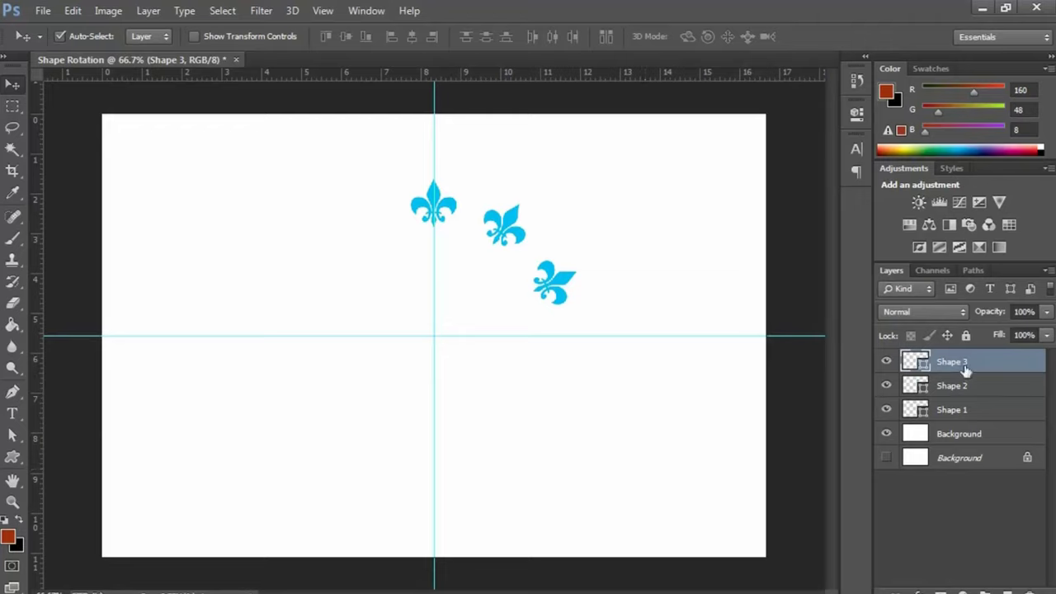
pyautogui.hotkey('ctrl', 'j')
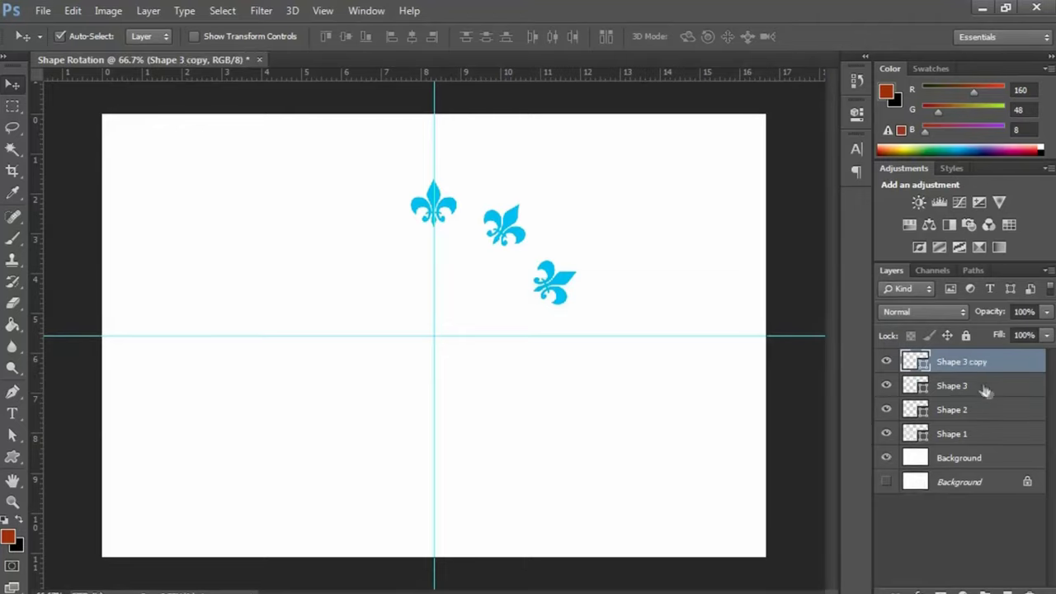
# Step: Rename the Shape 3 copy to Shape 4 and rotate it to the next ring position
pyautogui.doubleClick(974, 366)
pyautogui.moveTo(995, 361); pyautogui.dragTo(956, 361)
pyautogui.write('4')
pyautogui.press('Return')
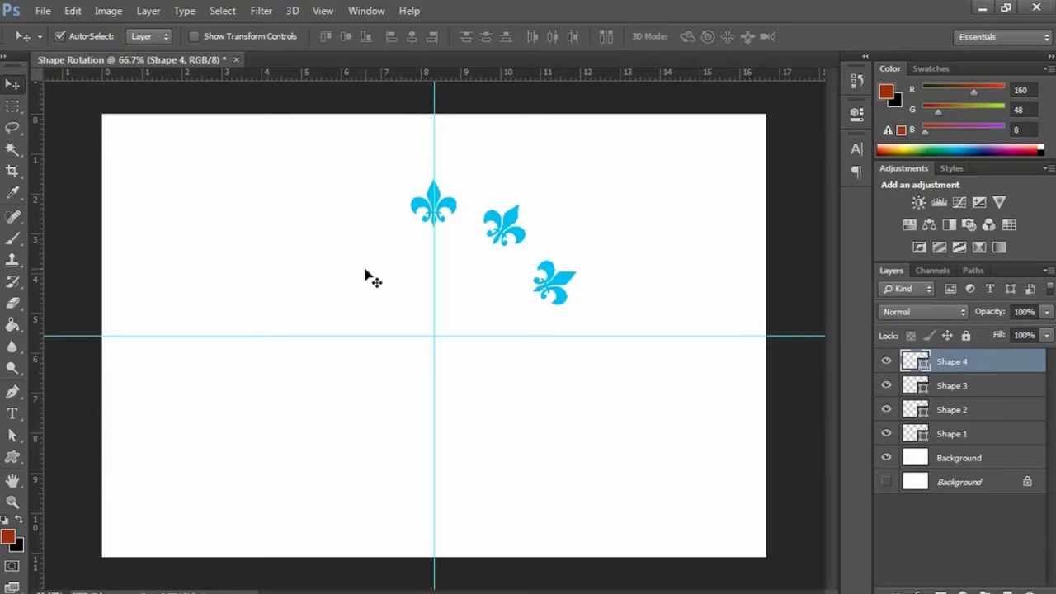
pyautogui.hotkey('ctrl', 'shift', 't')
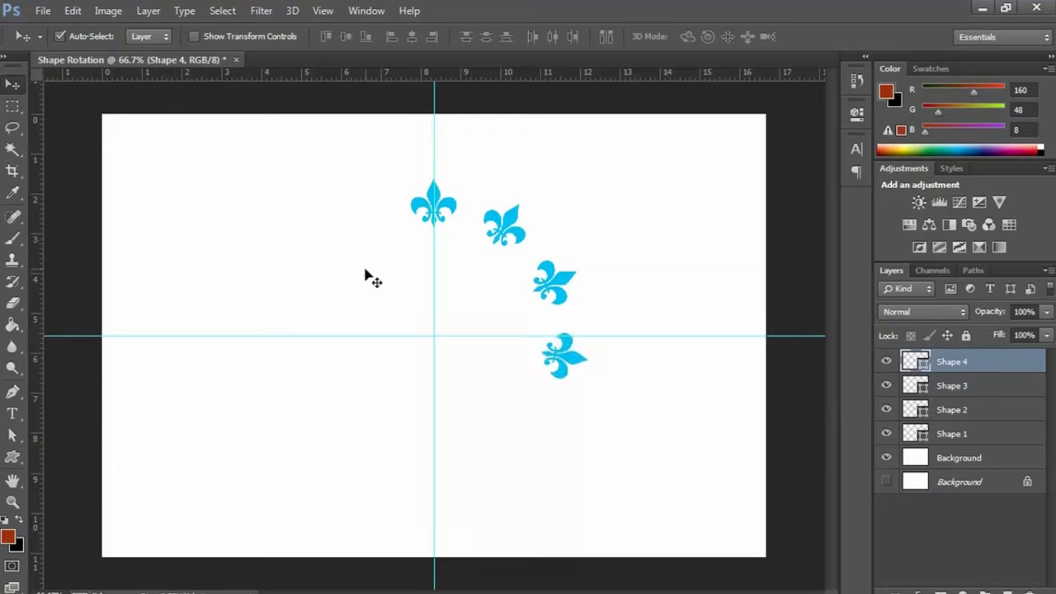
# Step: Duplicate and repeat the rotation seven more times to complete the eleven-fleur ring
pyautogui.hotkey('ctrl', 'j')
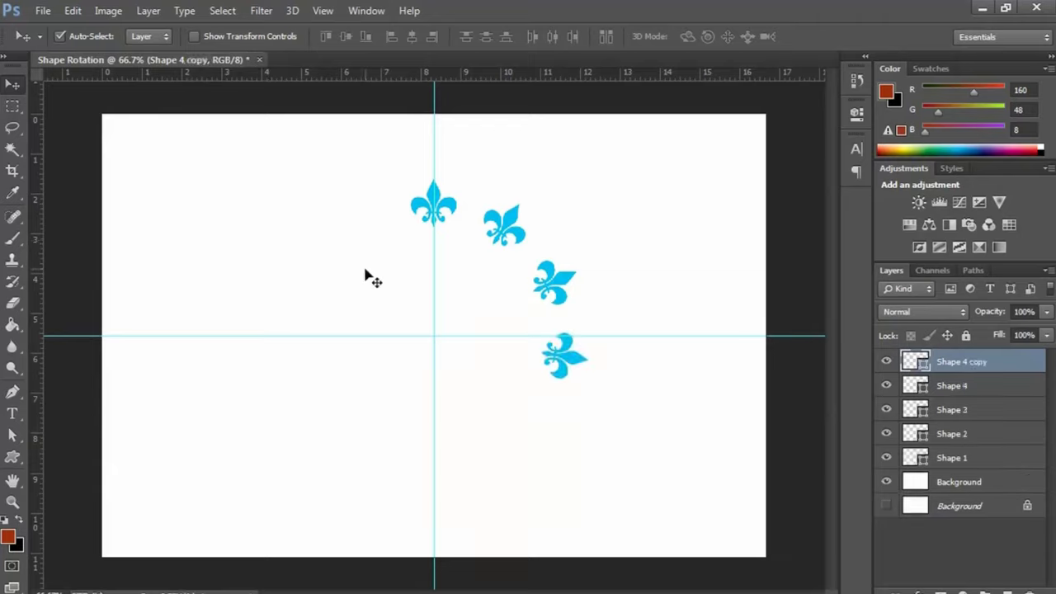
pyautogui.hotkey('ctrl', 'shift', 't')
pyautogui.hotkey('ctrl', 'j')
pyautogui.hotkey('ctrl', 'shift', 't')
pyautogui.hotkey('ctrl', 'j')
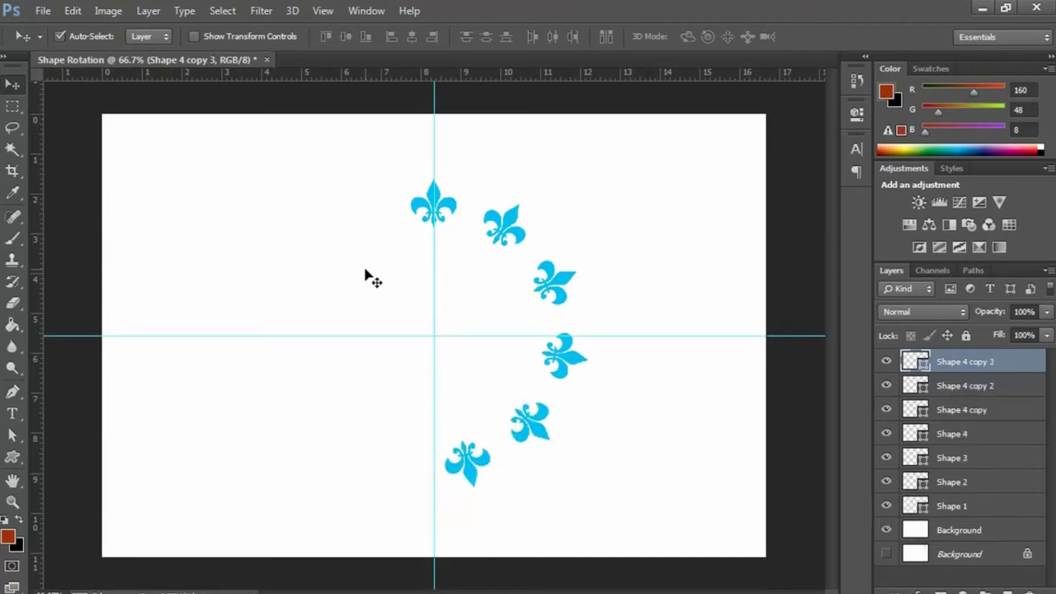
pyautogui.hotkey('ctrl', 'shift', 't')
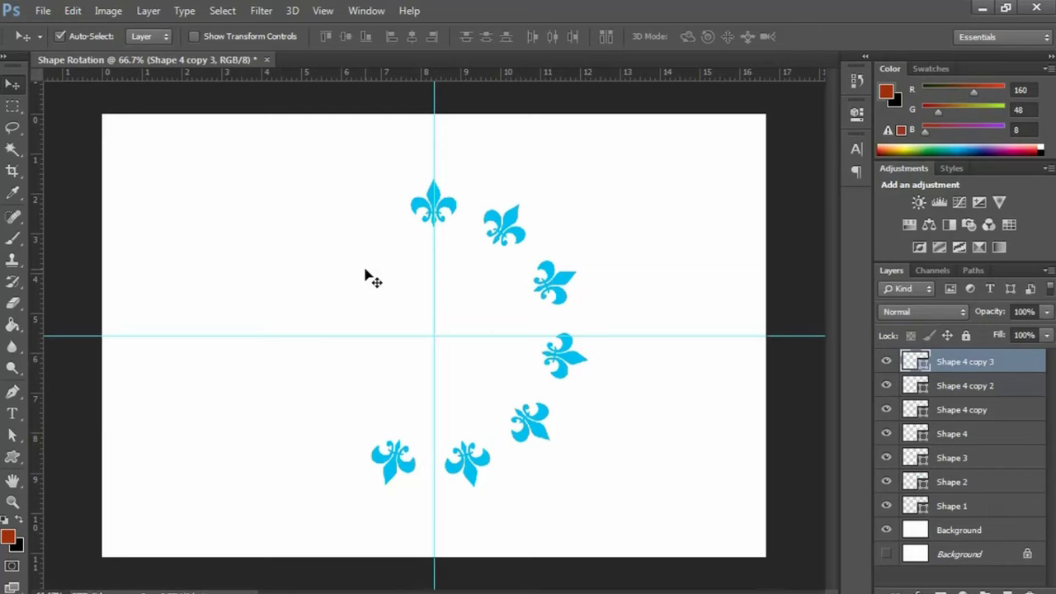
pyautogui.hotkey('ctrl', 'j')
pyautogui.hotkey('ctrl', 'shift', 't')
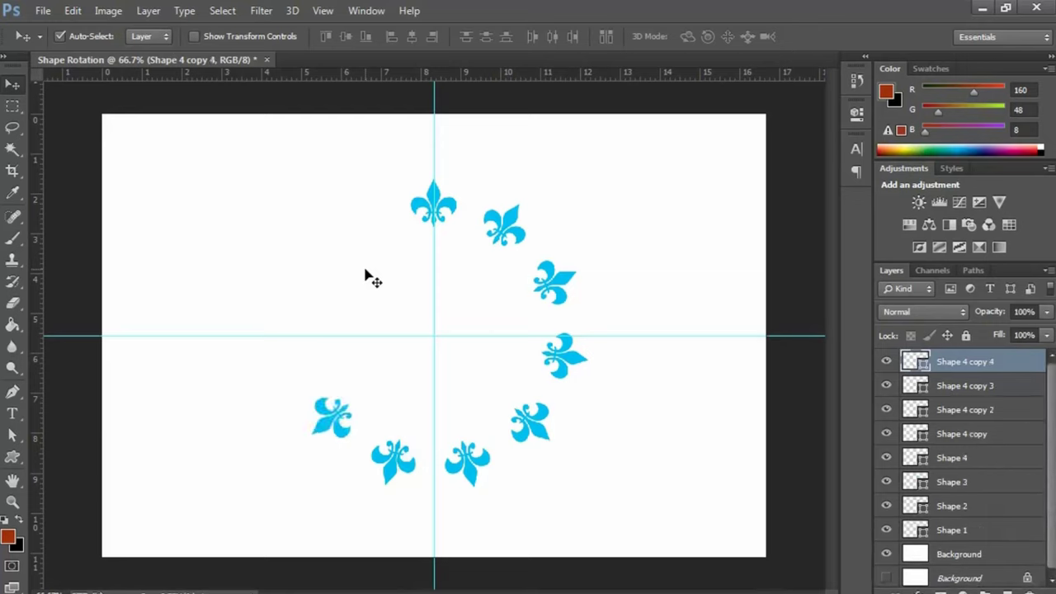
pyautogui.hotkey('ctrl', 'j')
pyautogui.hotkey('ctrl', 'shift', 't')
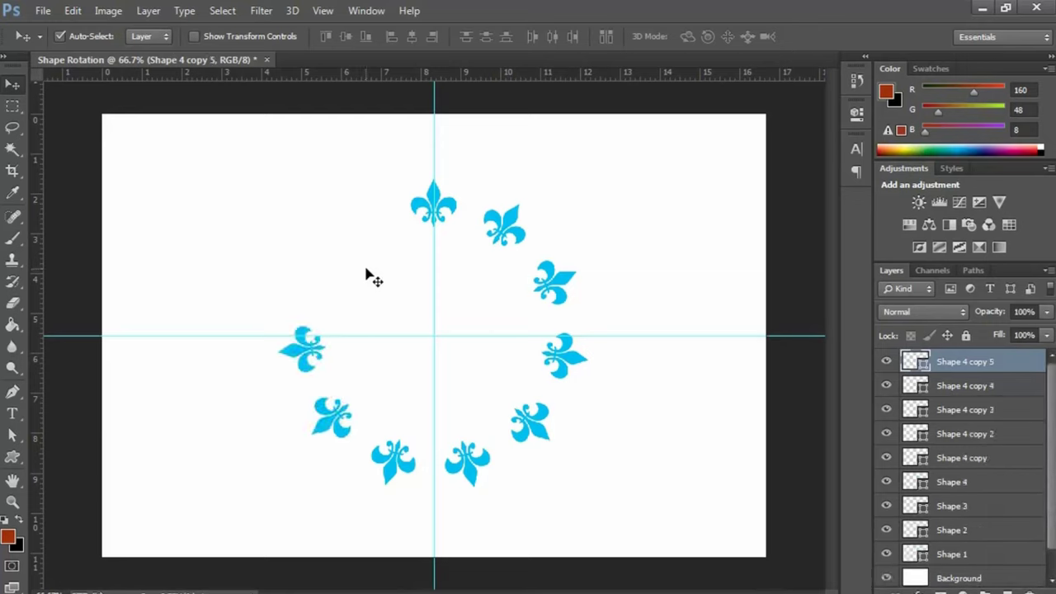
pyautogui.hotkey('ctrl', 'j')
pyautogui.hotkey('ctrl', 'shift', 't')
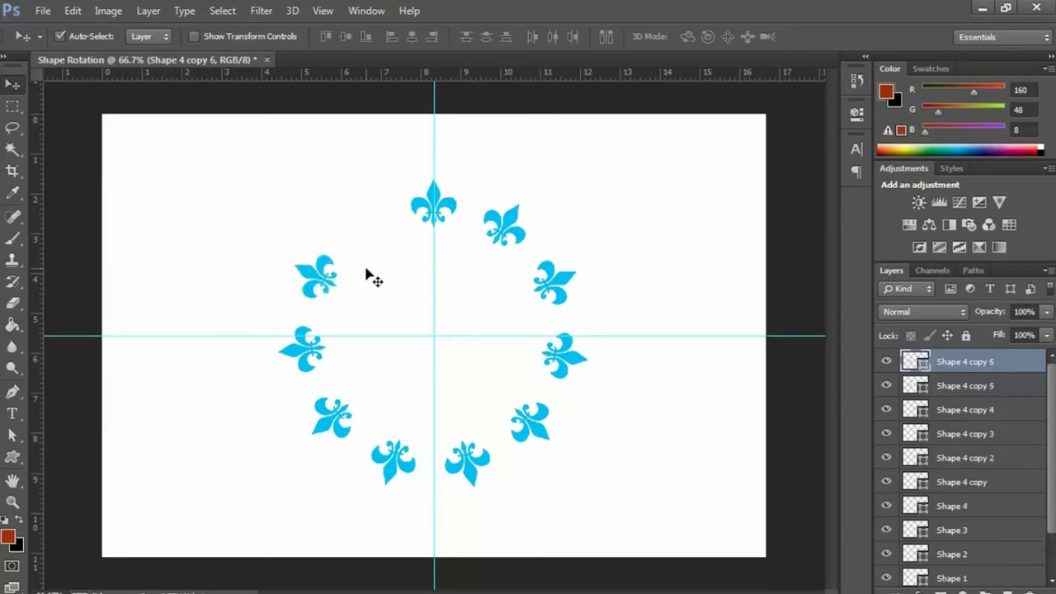
pyautogui.hotkey('ctrl', 'j')
pyautogui.hotkey('ctrl', 'shift', 't')
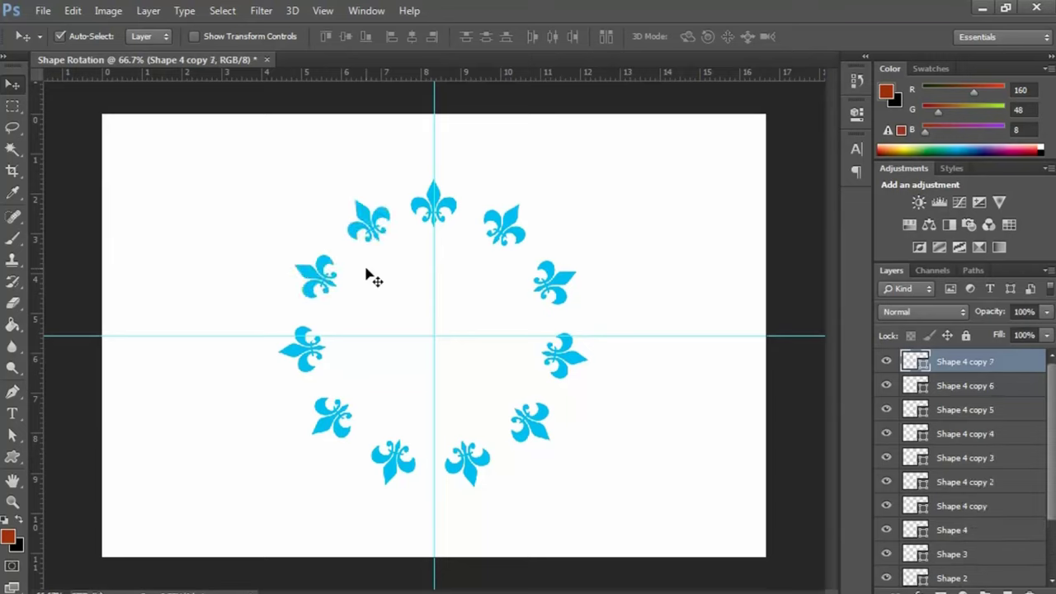